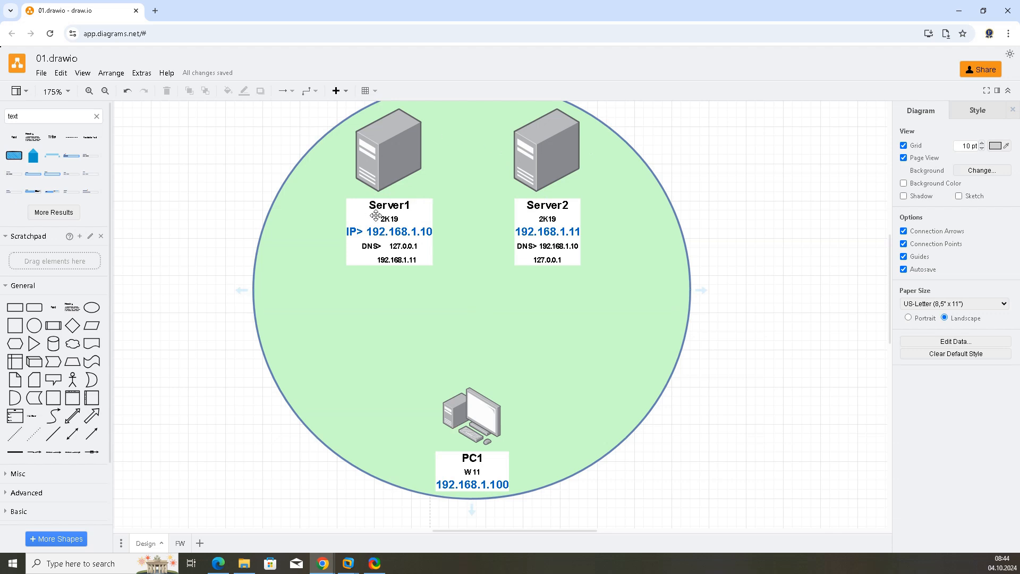
Step: Label the green network circle in the diagram with the domain name Megax.at
{"action": "scroll", "coordinate": [533, 276], "scroll_direction": "up", "scroll_amount": 1}
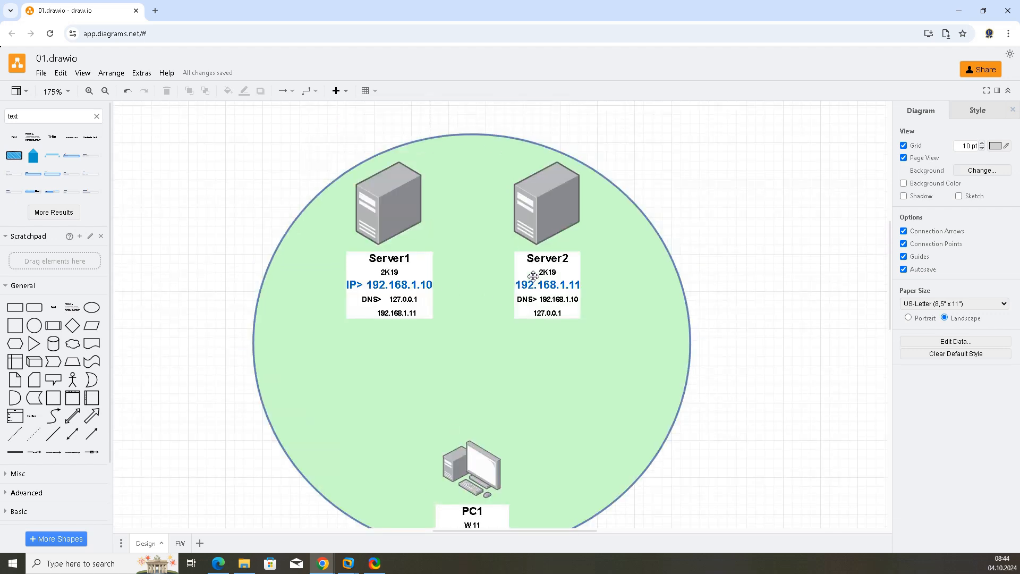
{"action": "scroll", "coordinate": [533, 275], "scroll_direction": "down", "scroll_amount": 1}
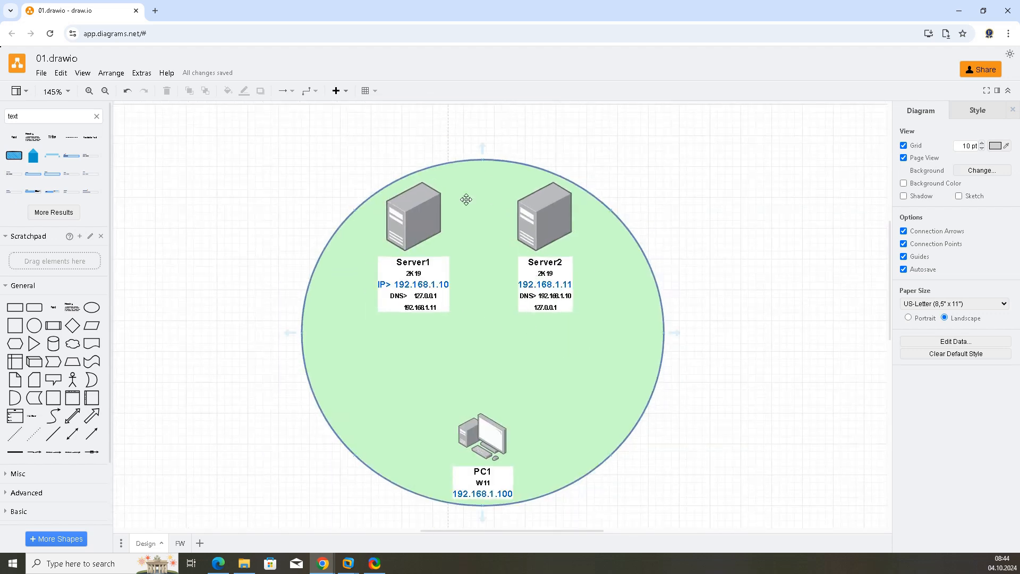
{"action": "double_click", "coordinate": [487, 361]}
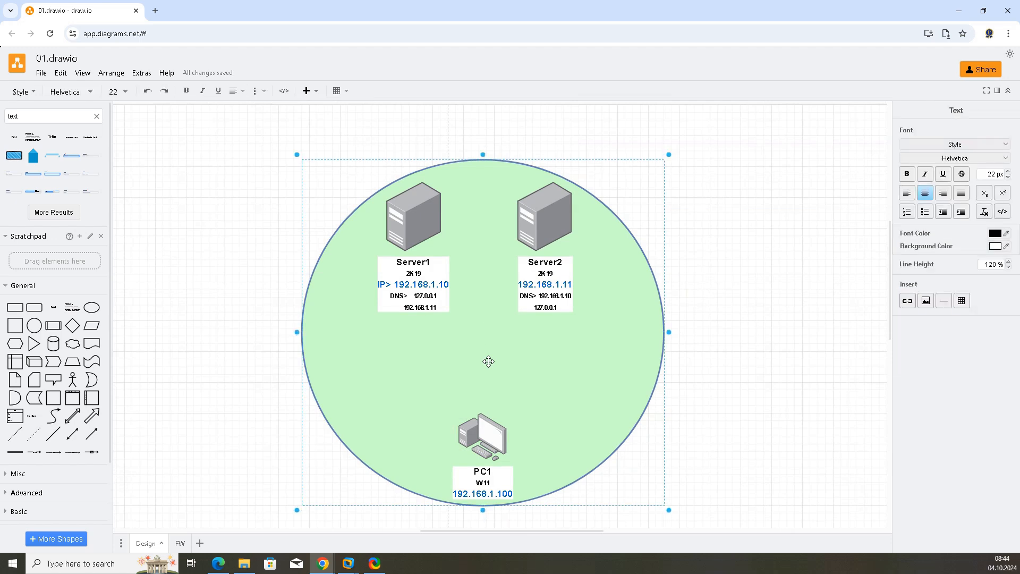
{"action": "type", "text": "Megax.at"}
{"action": "left_click", "coordinate": [731, 325]}
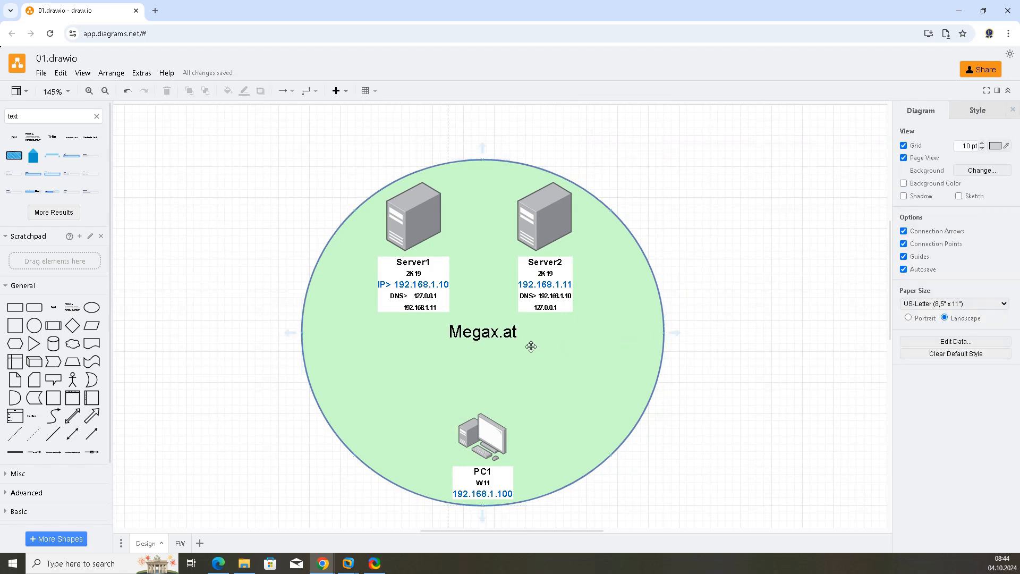
Step: Switch to the Server1 virtual machine
{"action": "scroll", "coordinate": [530, 346], "scroll_direction": "up", "scroll_amount": 1}
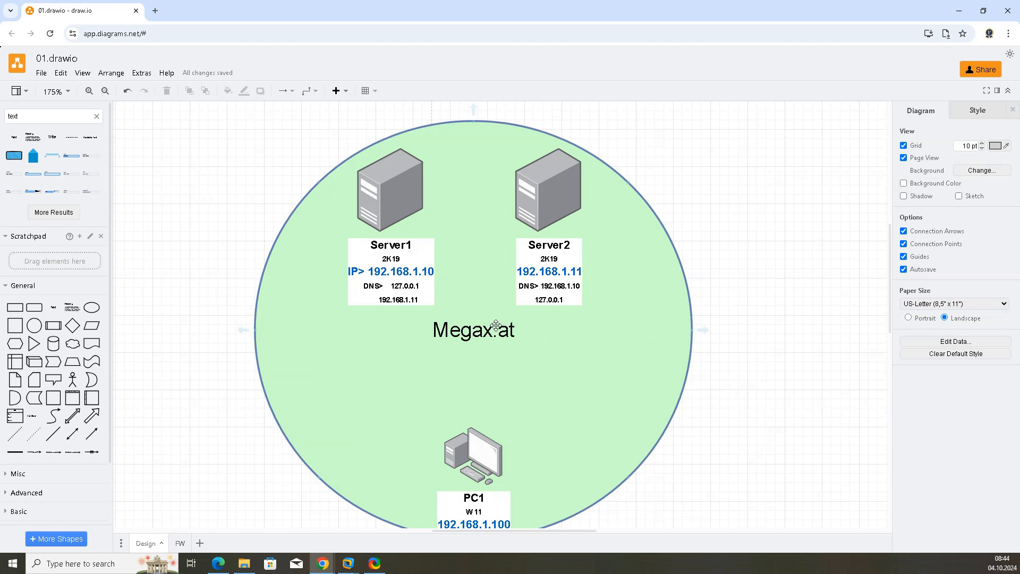
{"action": "left_click", "coordinate": [346, 567]}
{"action": "mouse_move", "coordinate": [345, 567]}
{"action": "left_click", "coordinate": [219, 501]}
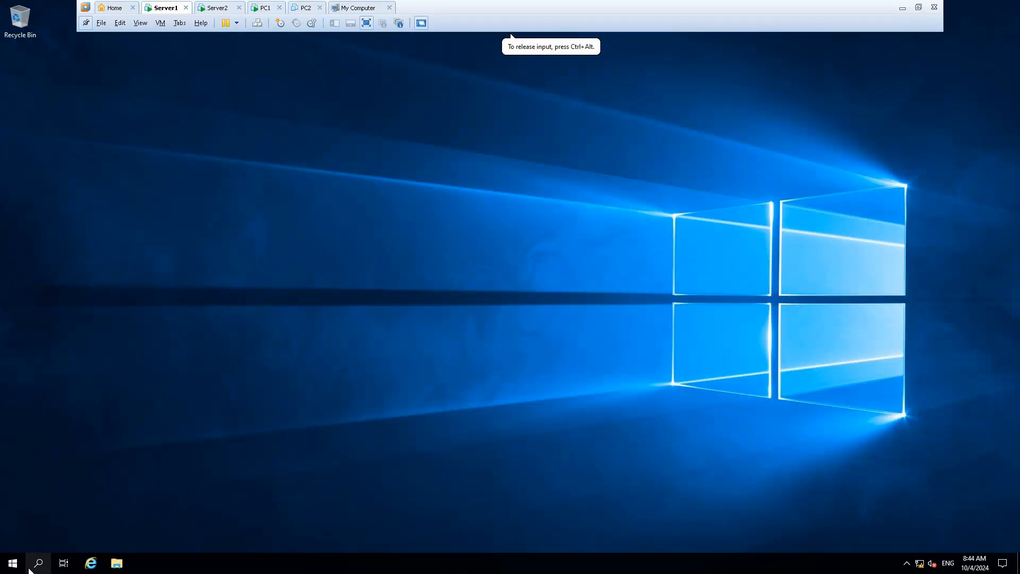
Step: Search for and open Server Manager
{"action": "left_click", "coordinate": [37, 565]}
{"action": "type", "text": "serv"}
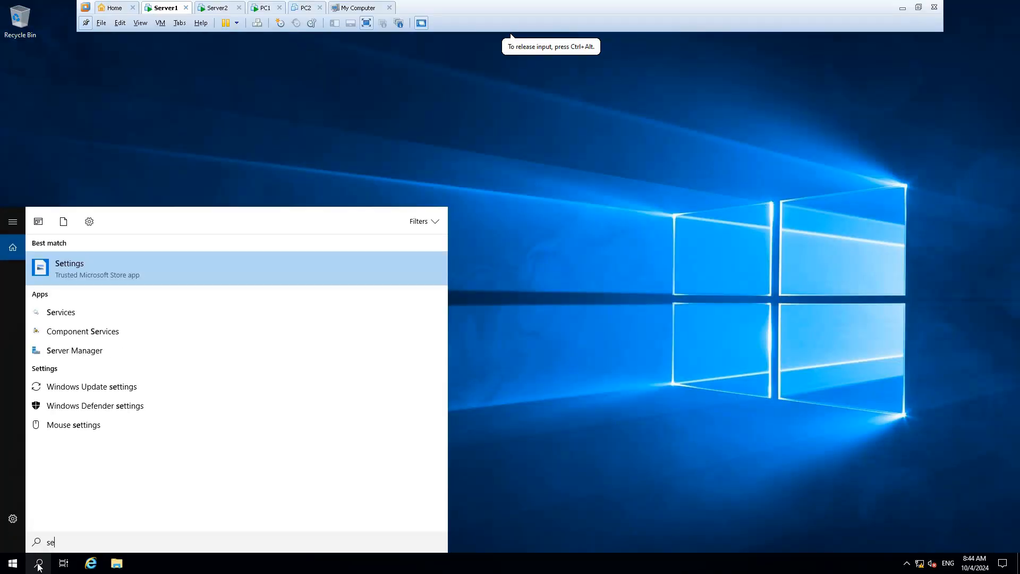
{"action": "type", "text": "er"}
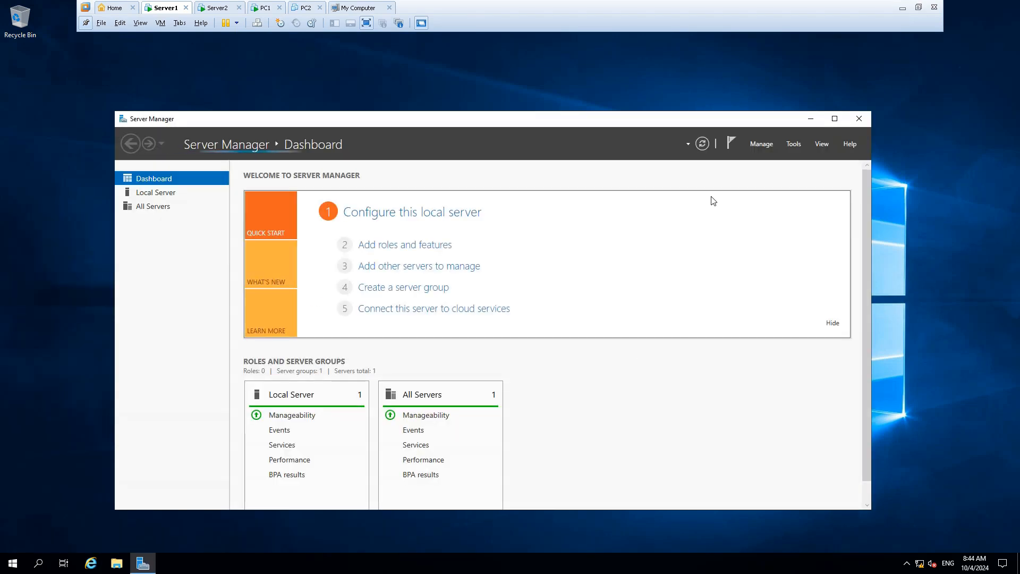
Step: Start the Add Roles and Features wizard with a role-based installation on Server1
{"action": "left_click", "coordinate": [793, 145]}
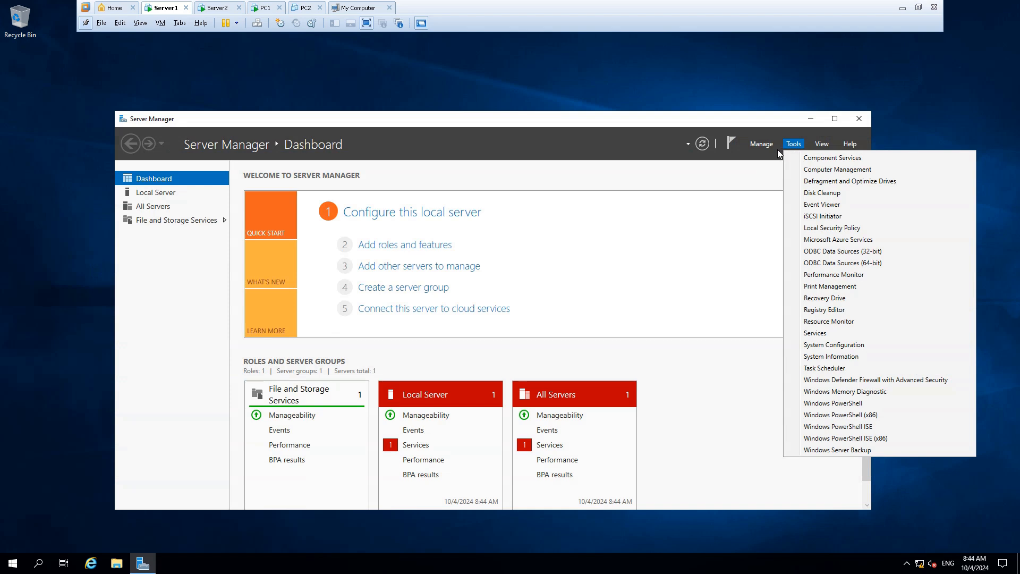
{"action": "left_click", "coordinate": [760, 144]}
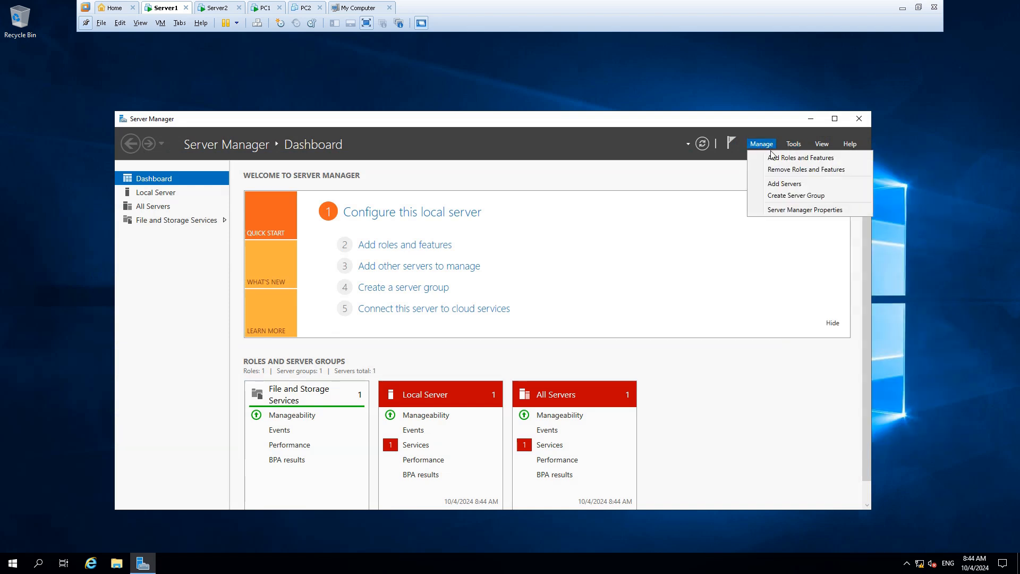
{"action": "left_click", "coordinate": [786, 159]}
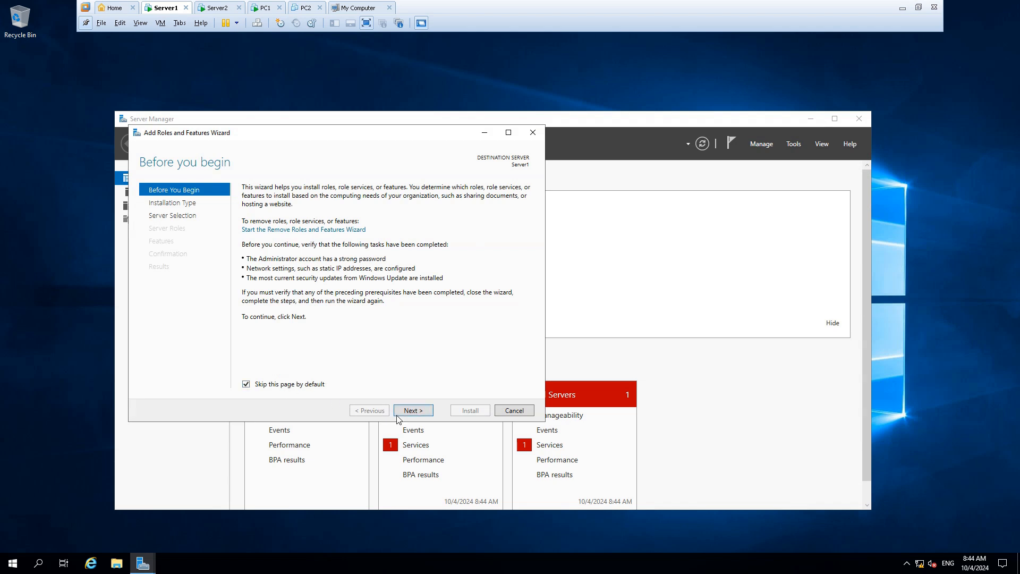
{"action": "left_click", "coordinate": [417, 412]}
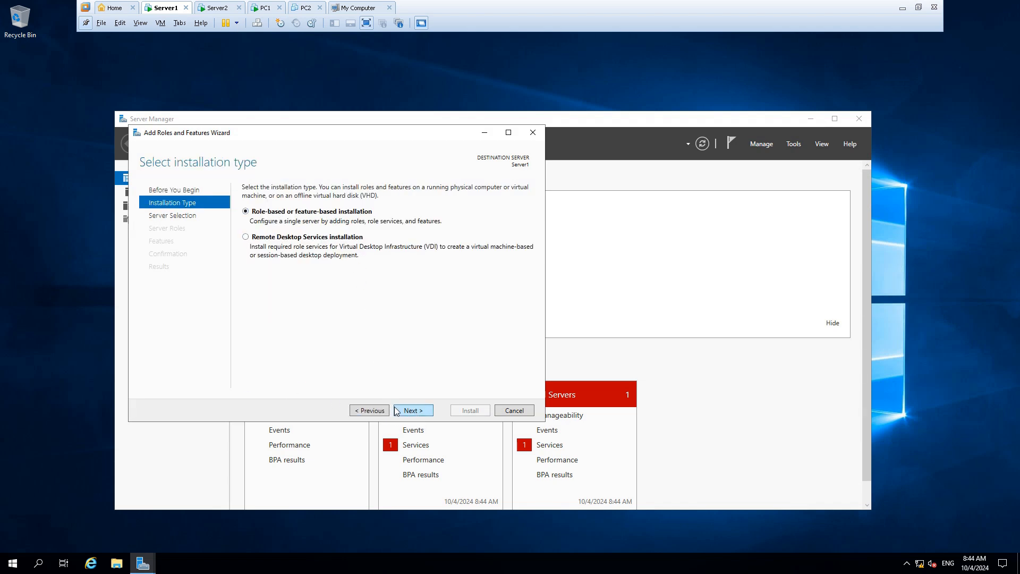
{"action": "left_click", "coordinate": [406, 412]}
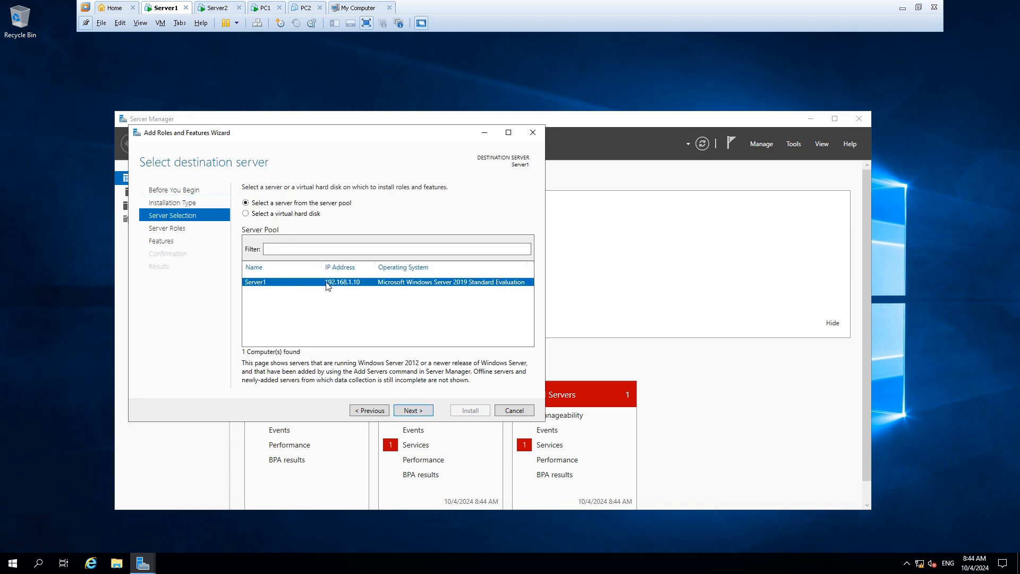
{"action": "left_click", "coordinate": [410, 411]}
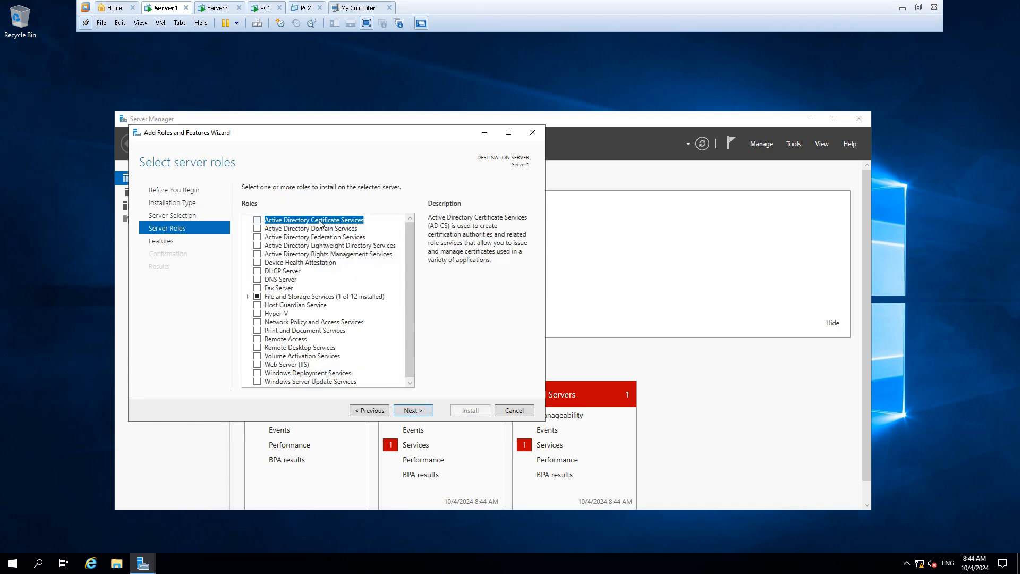
Step: Select the Active Directory Domain Services role, adding its required features and management tools
{"action": "left_click", "coordinate": [321, 229]}
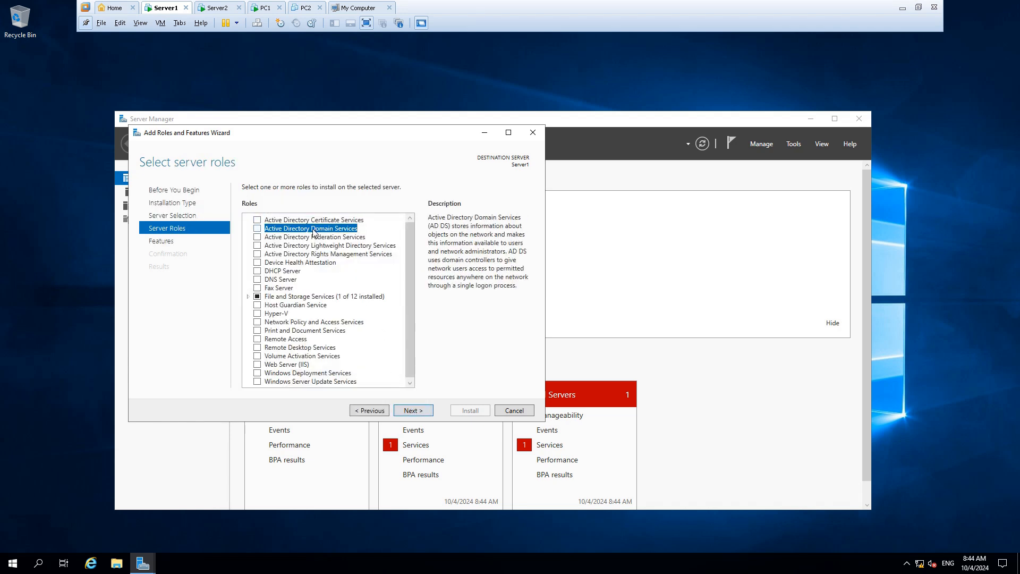
{"action": "left_click", "coordinate": [258, 229]}
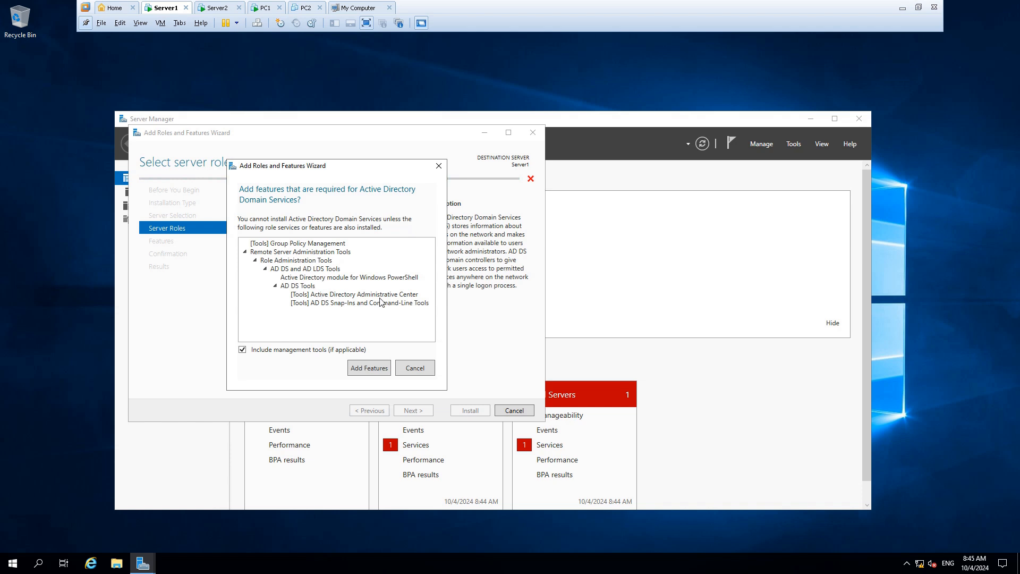
{"action": "left_click", "coordinate": [366, 369]}
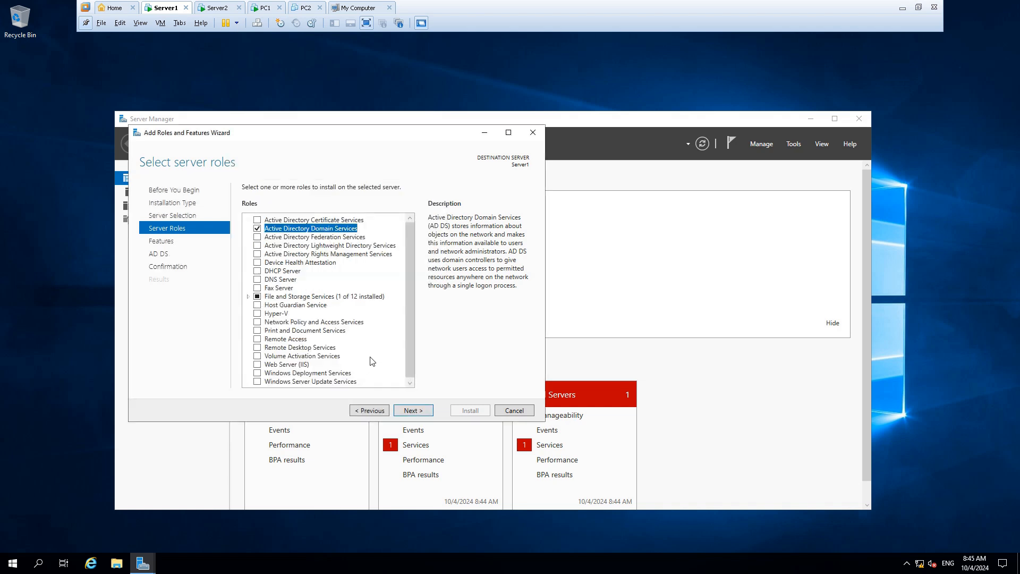
{"action": "left_click", "coordinate": [414, 410]}
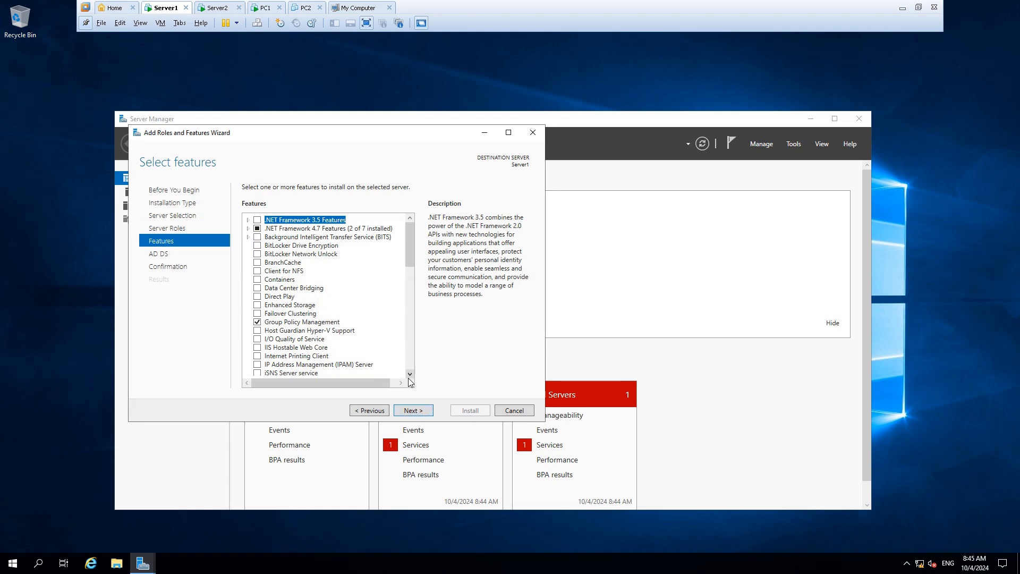
Step: Review the feature list, continue past the AD DS page and install the selected roles
{"action": "scroll", "coordinate": [343, 314], "scroll_direction": "down", "scroll_amount": 1}
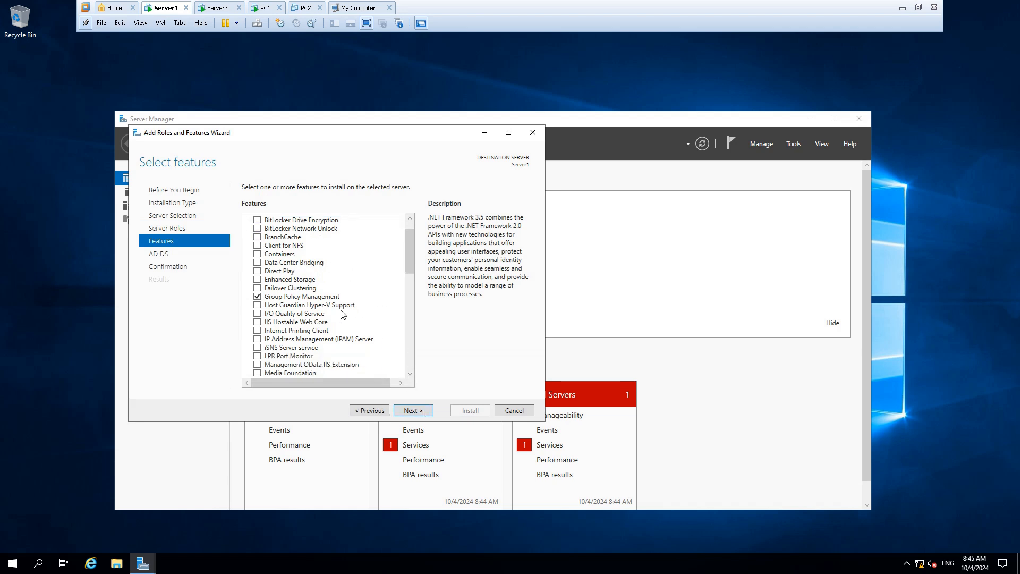
{"action": "scroll", "coordinate": [311, 308], "scroll_direction": "down", "scroll_amount": 6}
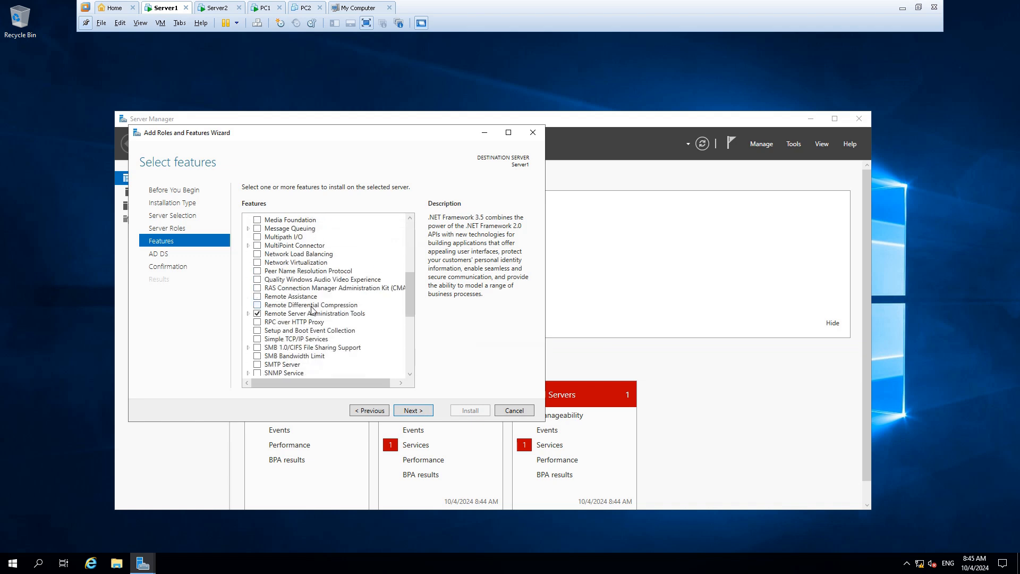
{"action": "scroll", "coordinate": [320, 321], "scroll_direction": "down", "scroll_amount": 5}
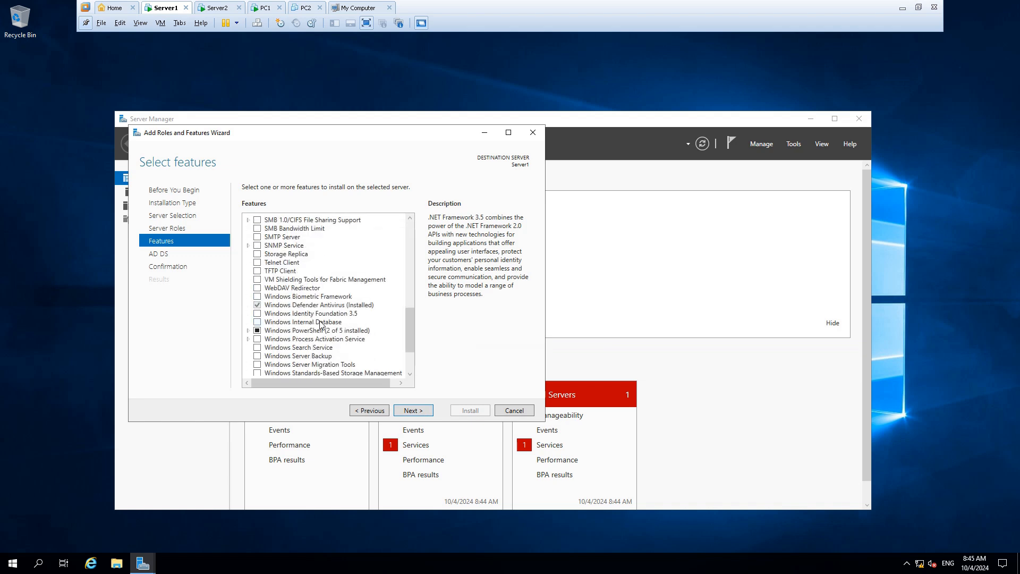
{"action": "scroll", "coordinate": [342, 338], "scroll_direction": "down", "scroll_amount": 3}
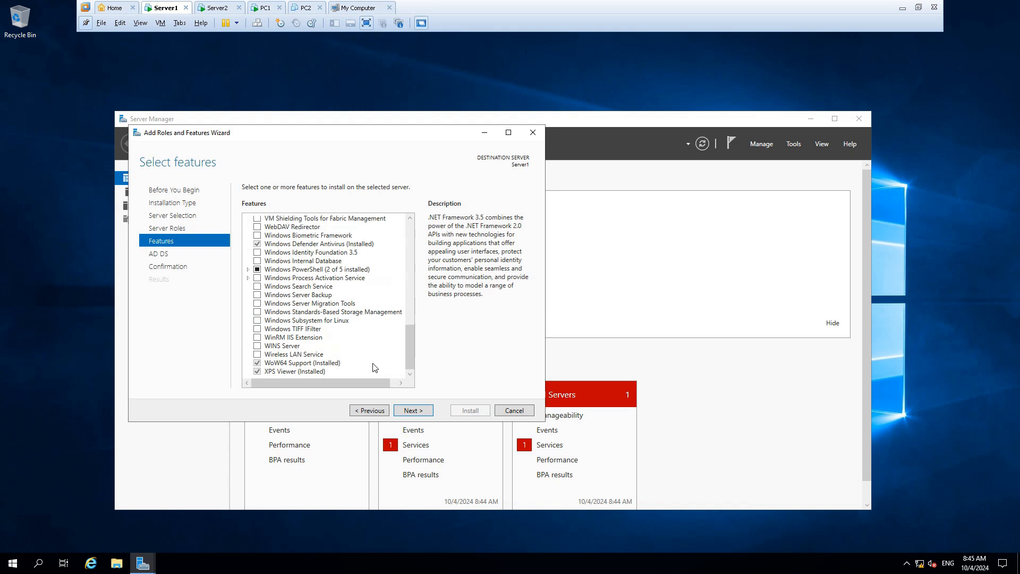
{"action": "left_click", "coordinate": [409, 414]}
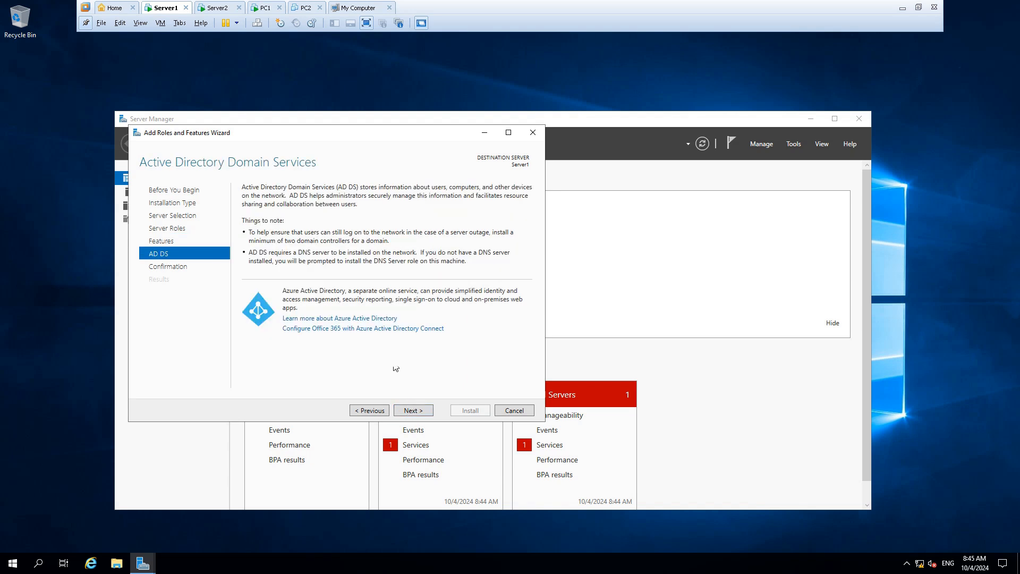
{"action": "left_click", "coordinate": [414, 414]}
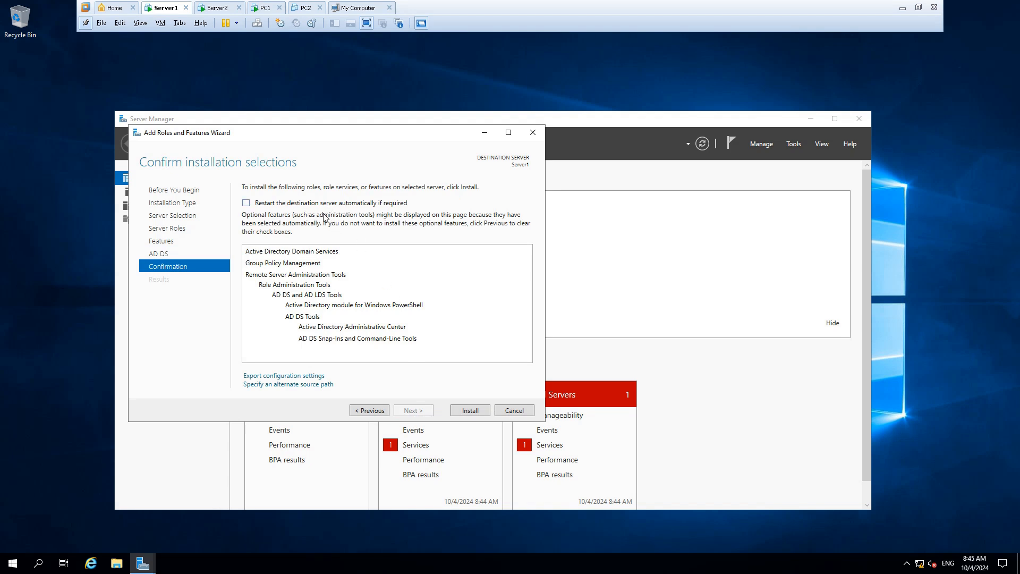
{"action": "left_click", "coordinate": [467, 411]}
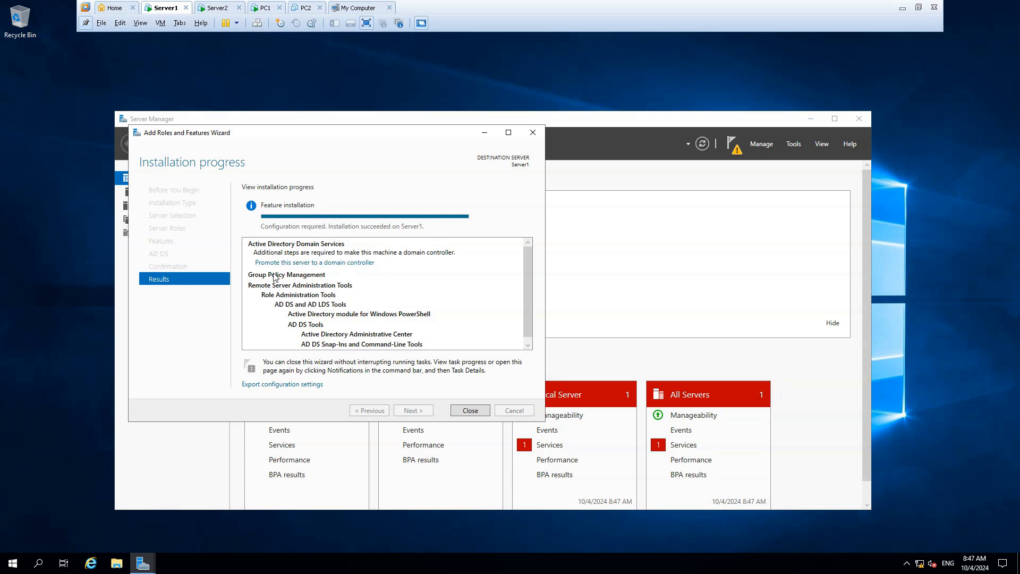
Step: Close the wizard and start promoting this server to a domain controller
{"action": "left_click", "coordinate": [467, 412]}
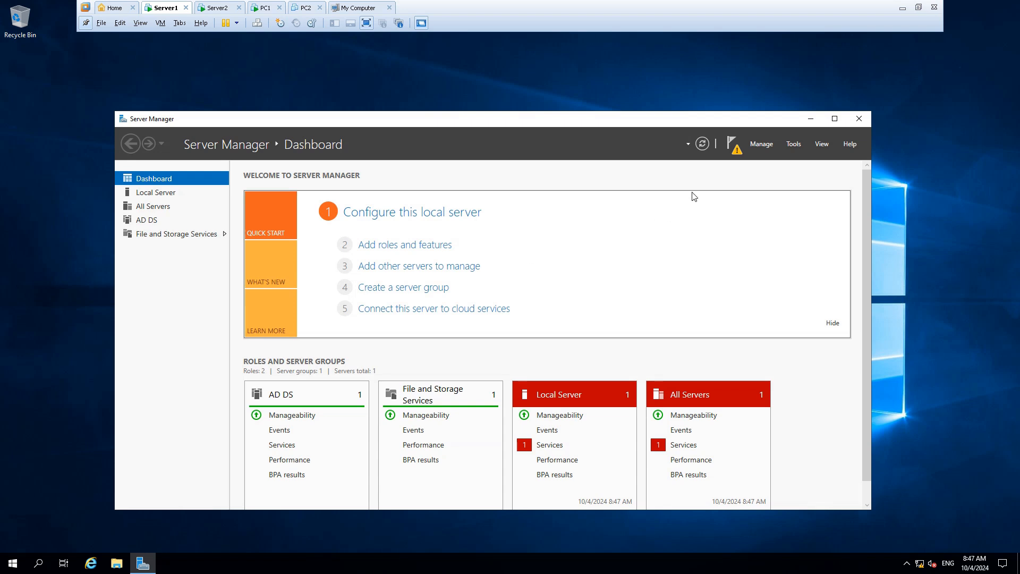
{"action": "left_click", "coordinate": [735, 150]}
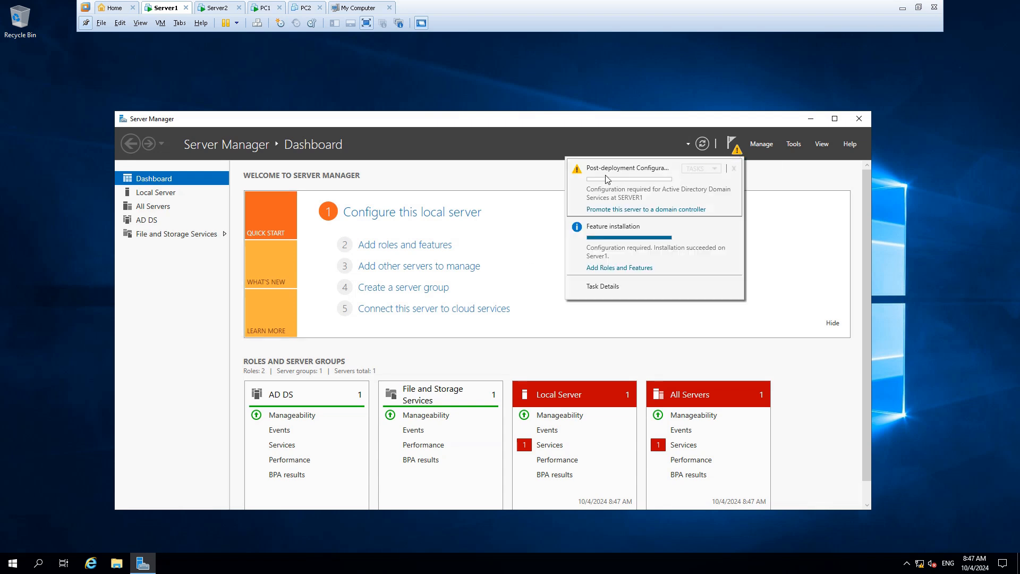
{"action": "left_click", "coordinate": [652, 210]}
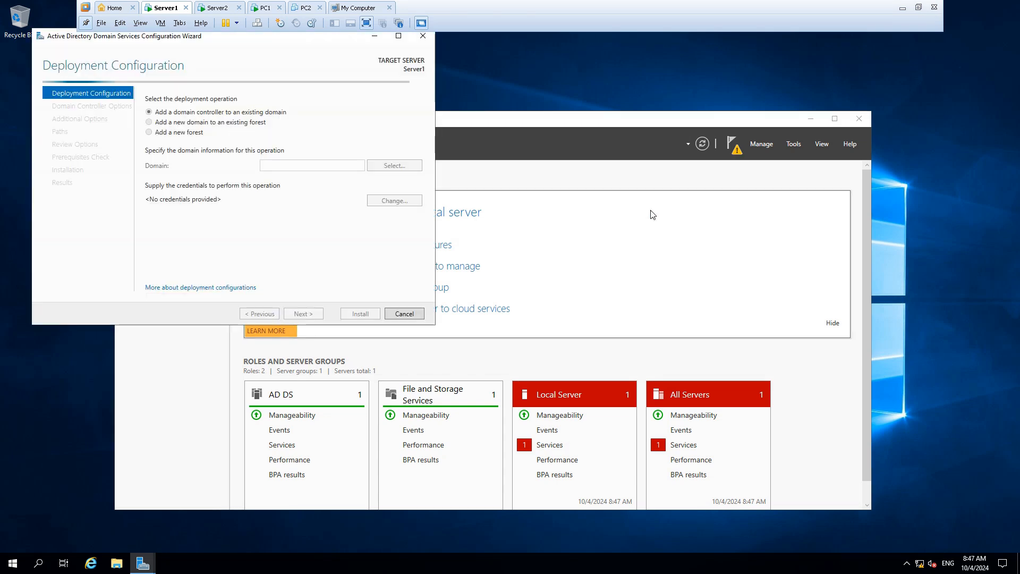
Step: Choose to add a new forest with the root domain name megax.at and continue
{"action": "left_click_drag", "start_coordinate": [145, 47], "coordinate": [396, 155]}
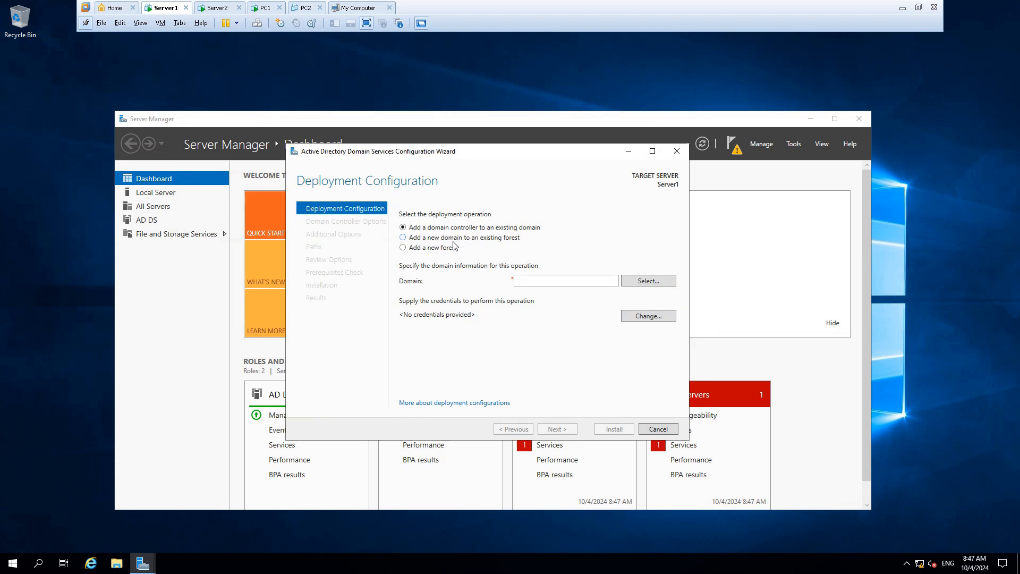
{"action": "left_click", "coordinate": [427, 251]}
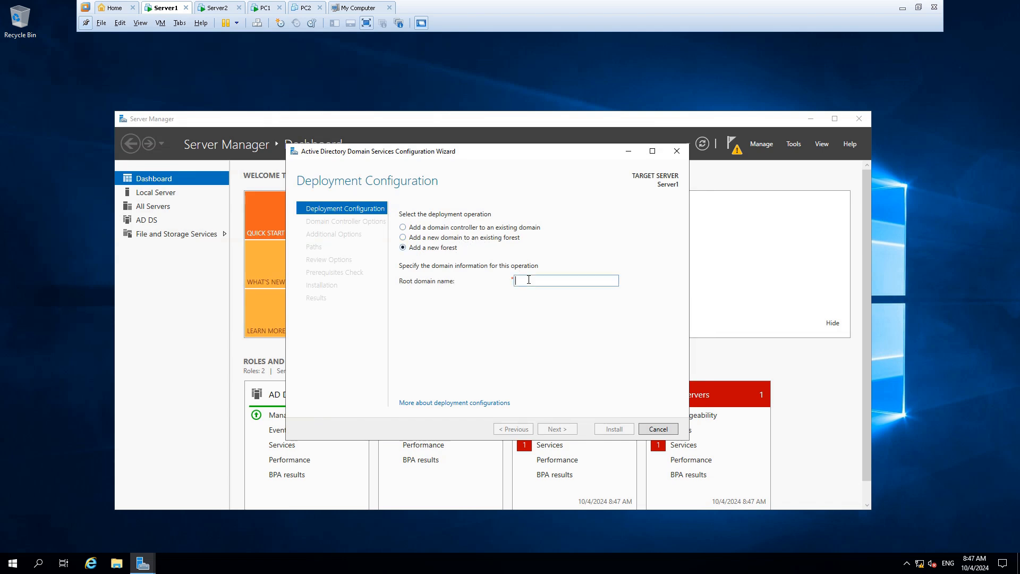
{"action": "type", "text": "megax.at"}
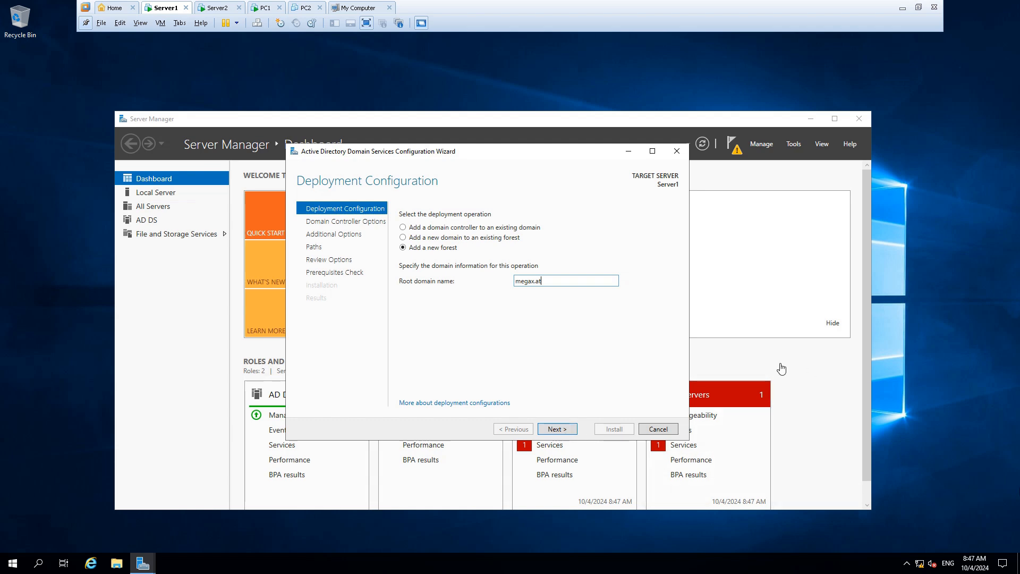
{"action": "left_click", "coordinate": [556, 429]}
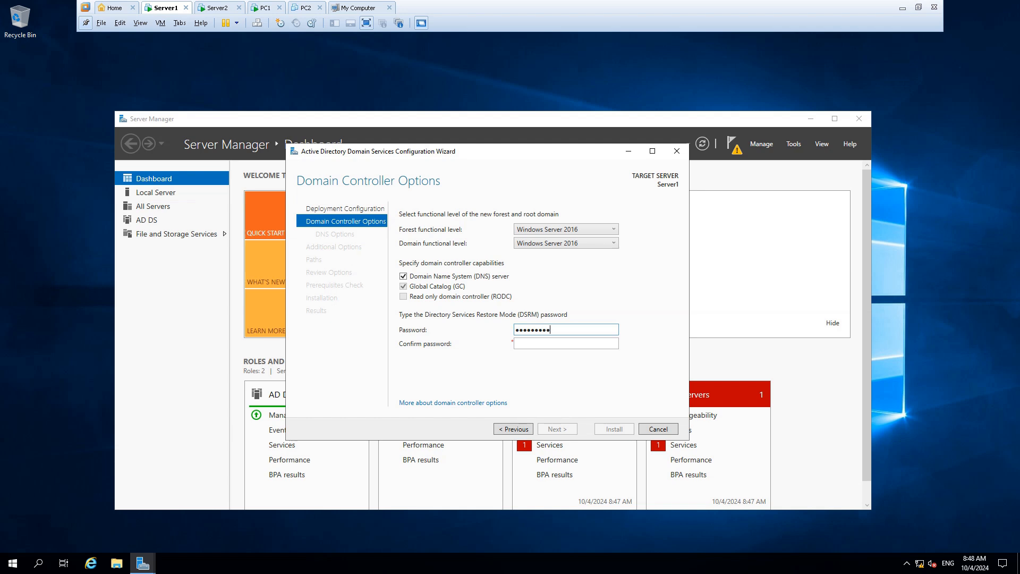
Step: Enter and confirm the Directory Services Restore Mode password and continue to the DNS options
{"action": "key", "text": "Tab"}
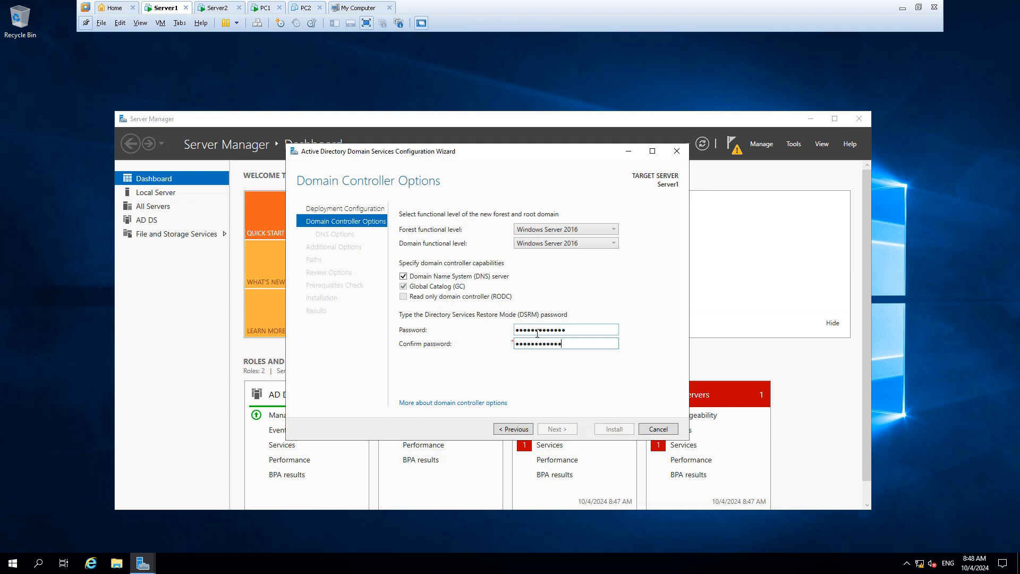
{"action": "type", "text": "1"}
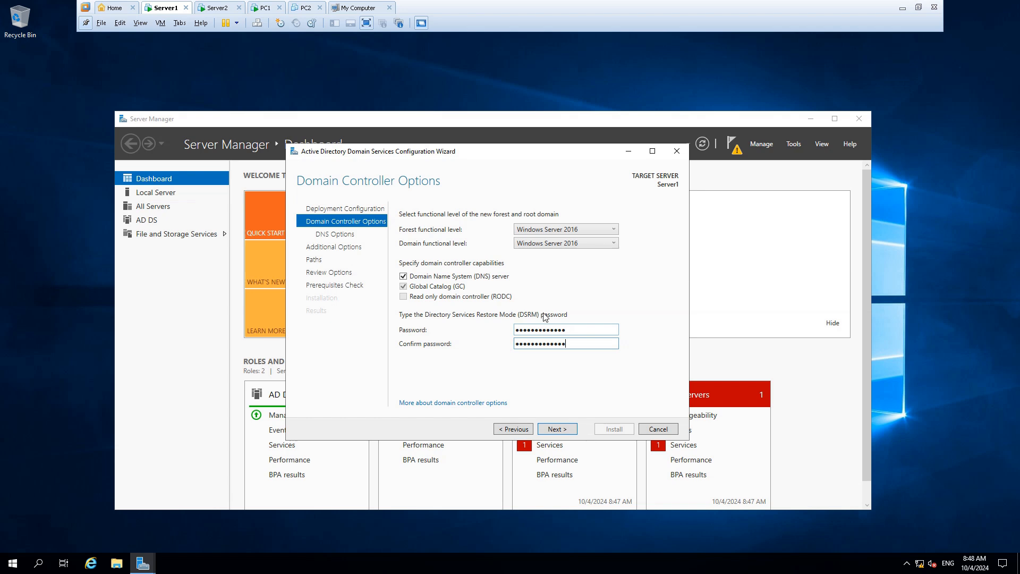
{"action": "left_click", "coordinate": [557, 428]}
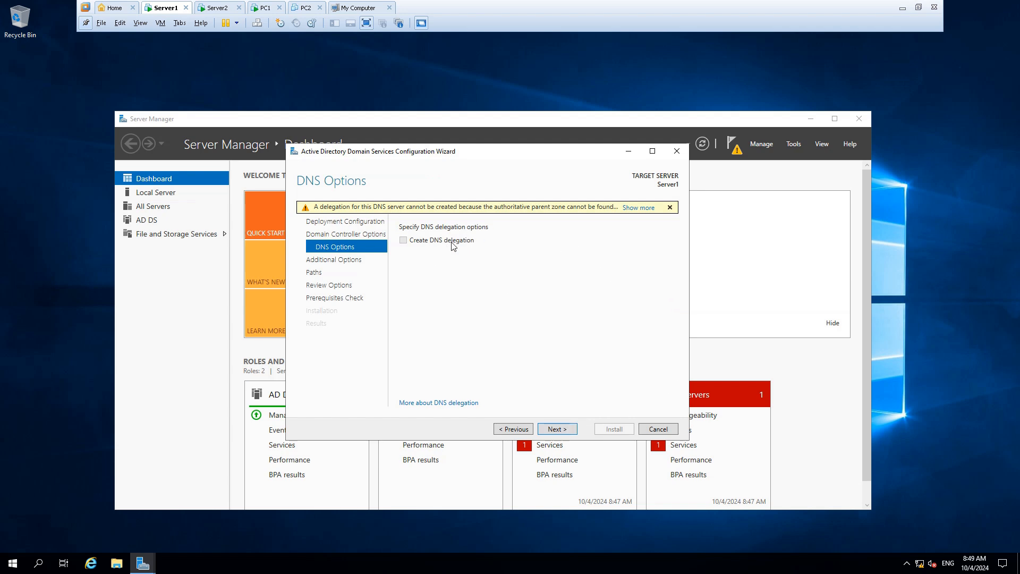
Step: Keep the default DNS options, NetBIOS domain name MEGAX and database, log and SYSVOL paths, continuing to the review
{"action": "left_click", "coordinate": [556, 429]}
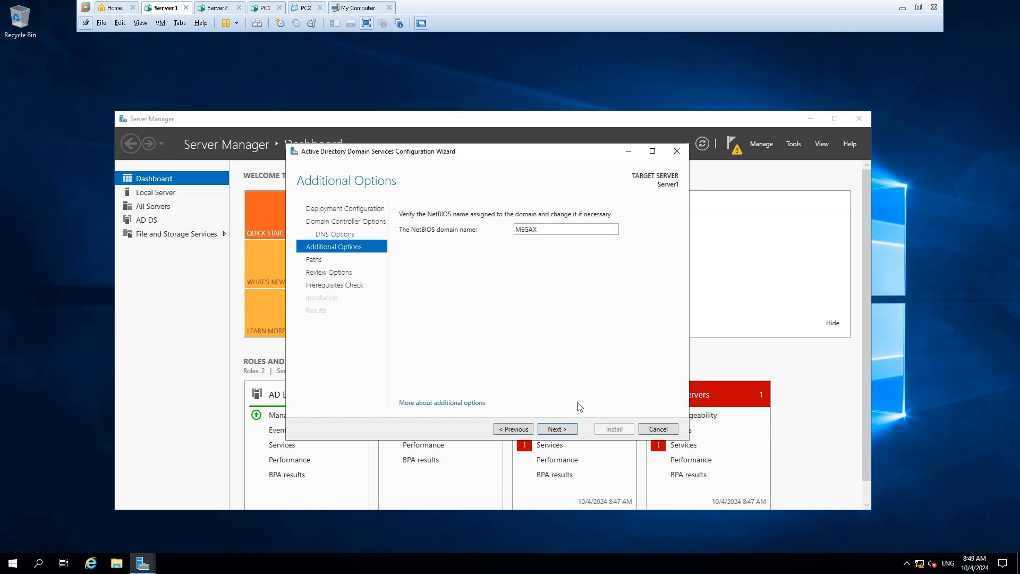
{"action": "left_click", "coordinate": [553, 431]}
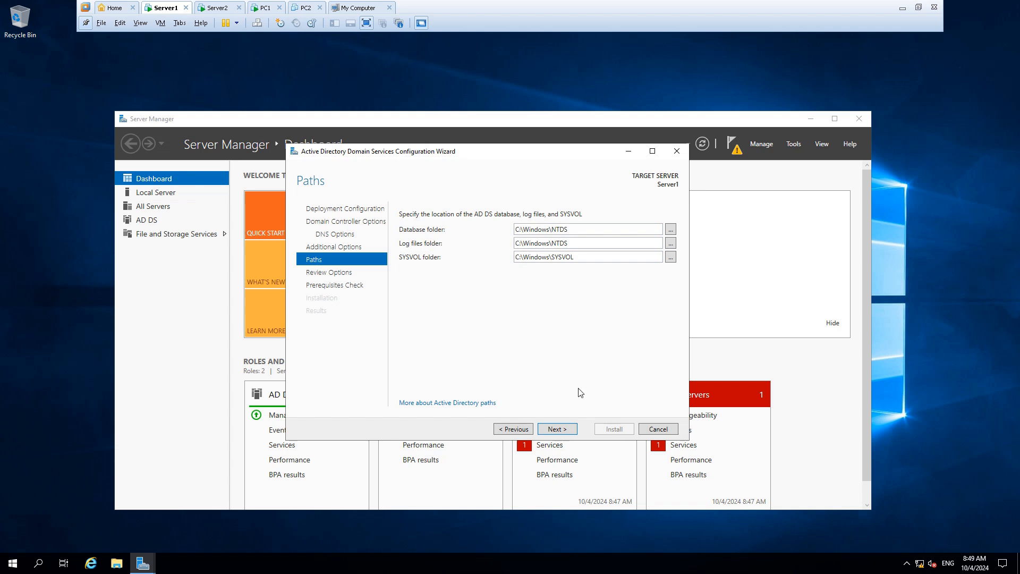
{"action": "left_click", "coordinate": [560, 429]}
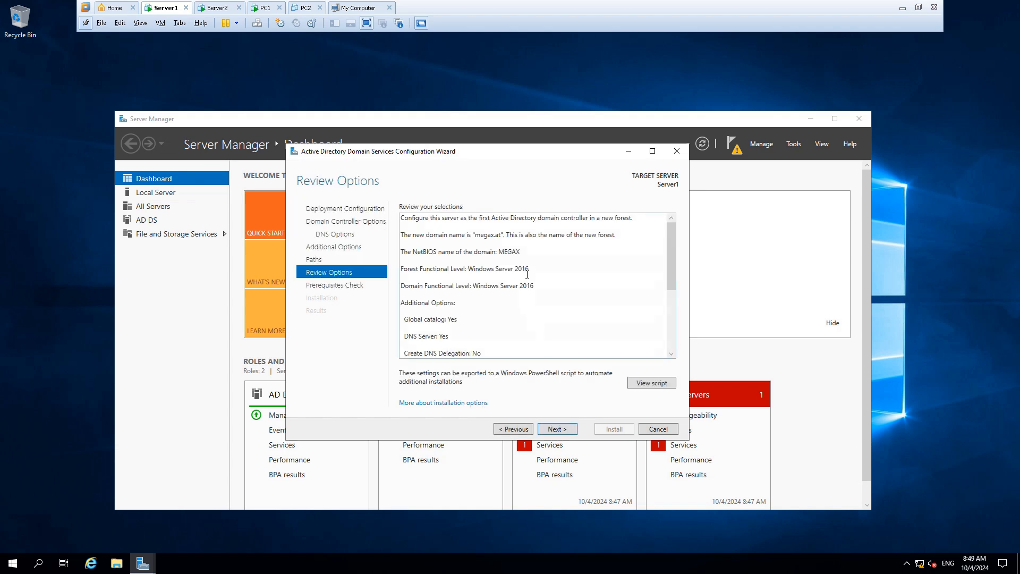
Step: Review the selected options, continue past the prerequisites check and install the domain controller
{"action": "mouse_move", "coordinate": [670, 243]}
{"action": "left_mouse_down"}
{"action": "mouse_move", "coordinate": [669, 307]}
{"action": "mouse_move", "coordinate": [671, 224]}
{"action": "left_mouse_up"}
{"action": "left_click", "coordinate": [556, 430]}
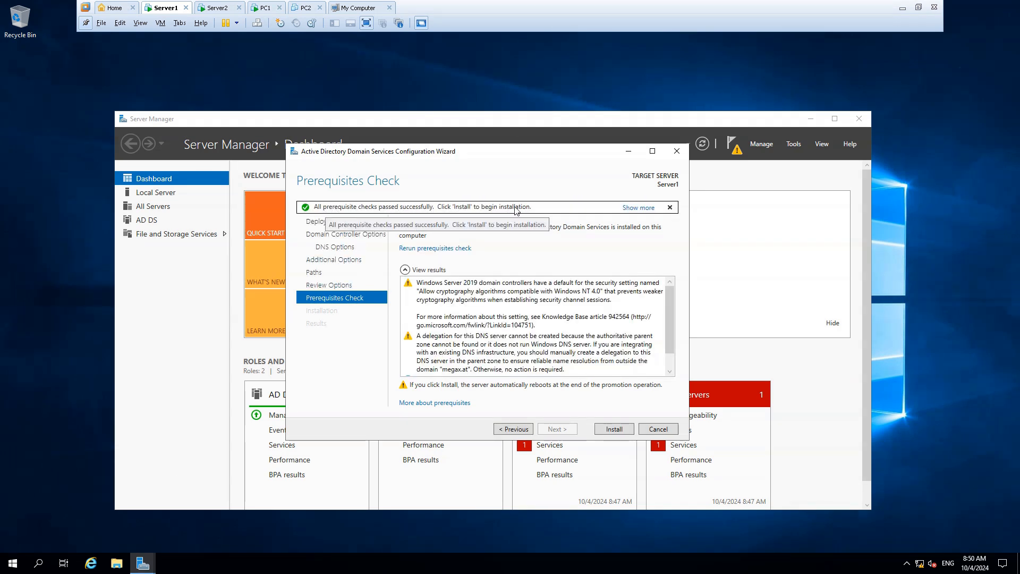
{"action": "left_click", "coordinate": [619, 428]}
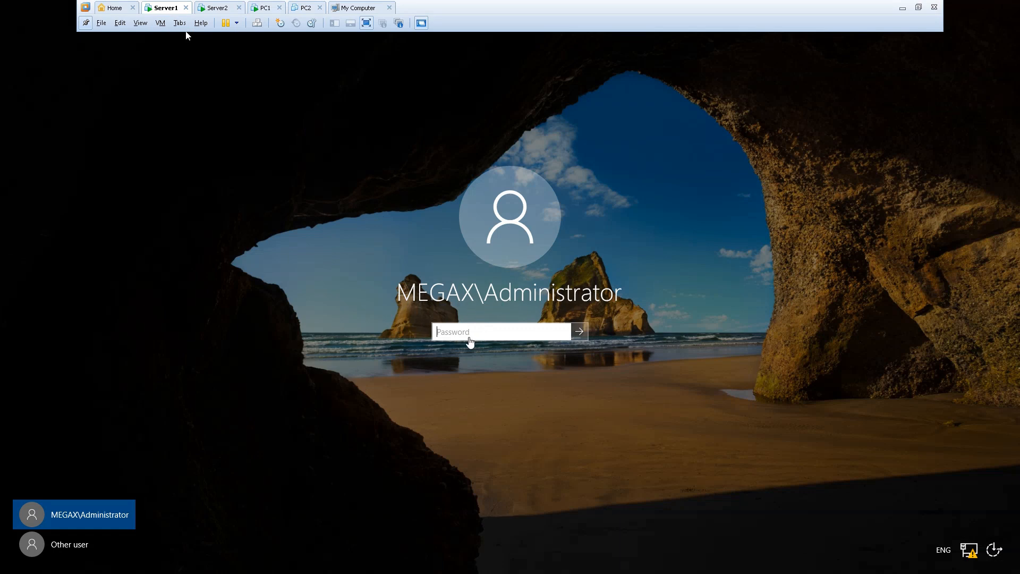
Step: Sign in to Server1 as MEGAX\Administrator with the account password
{"action": "left_click", "coordinate": [469, 332]}
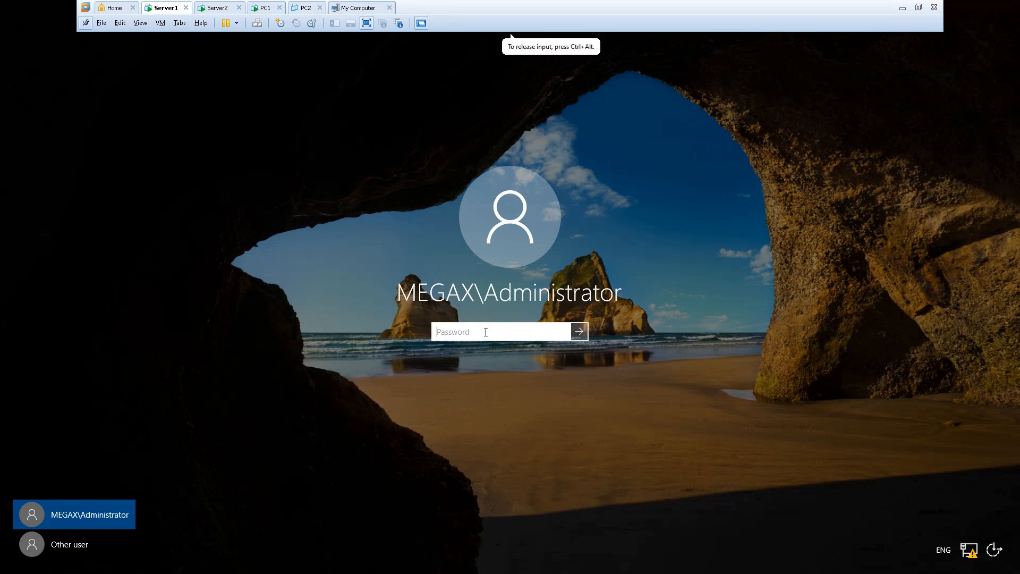
{"action": "type", "text": "P"}
{"action": "type", "text": "••••••"}
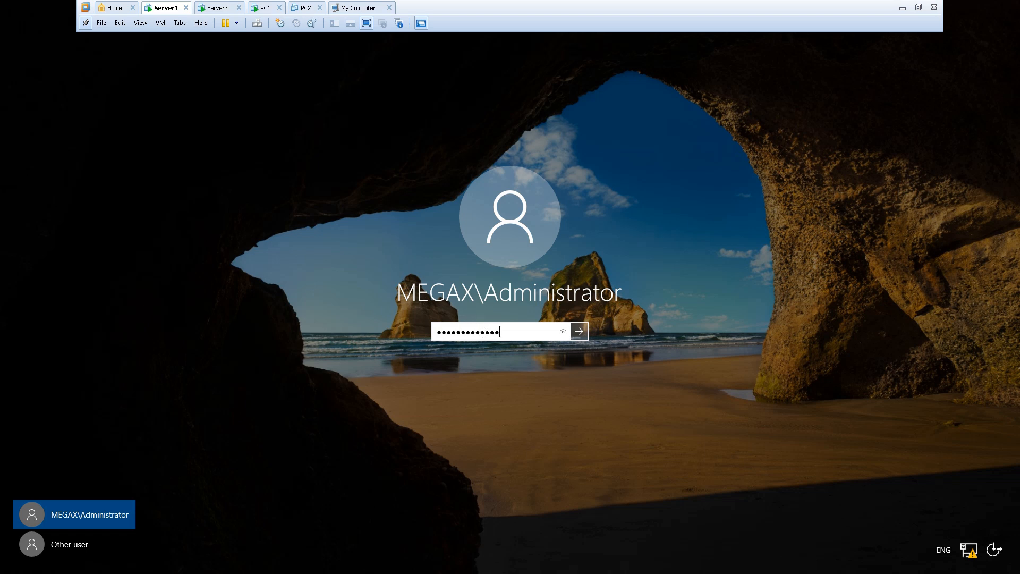
{"action": "type", "text": "••••••"}
{"action": "key", "text": "Return"}
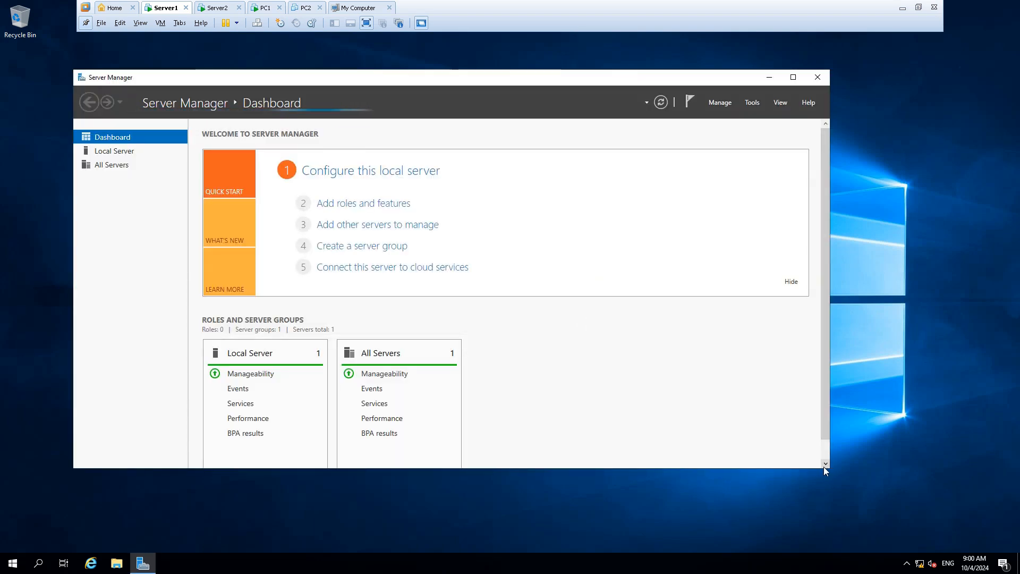
Step: Enlarge Server Manager, open the DNS role page and launch DNS Manager for SERVER1
{"action": "left_click_drag", "start_coordinate": [829, 467], "coordinate": [969, 518]}
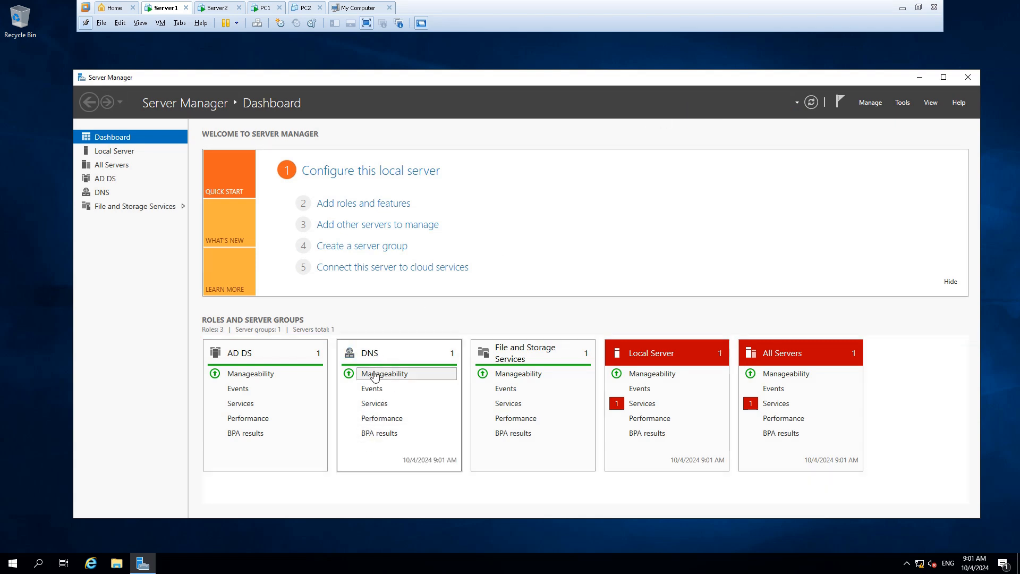
{"action": "left_click", "coordinate": [370, 353]}
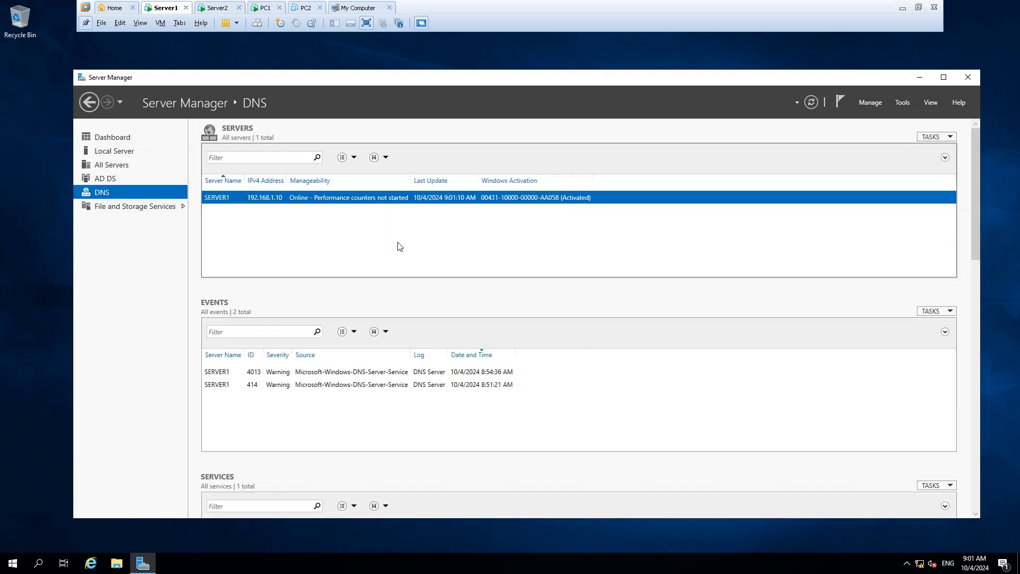
{"action": "right_click", "coordinate": [260, 200]}
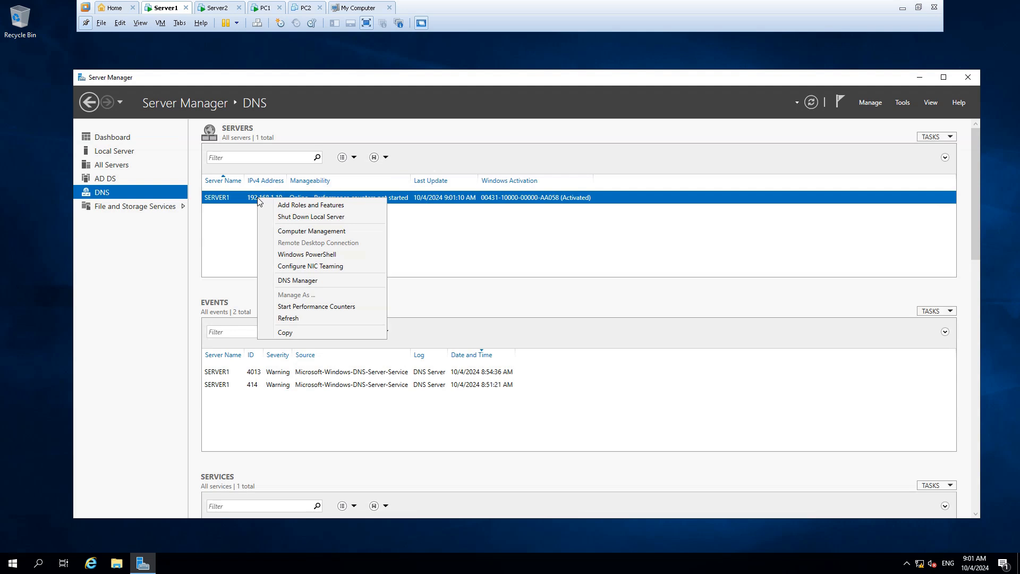
{"action": "left_click", "coordinate": [327, 281]}
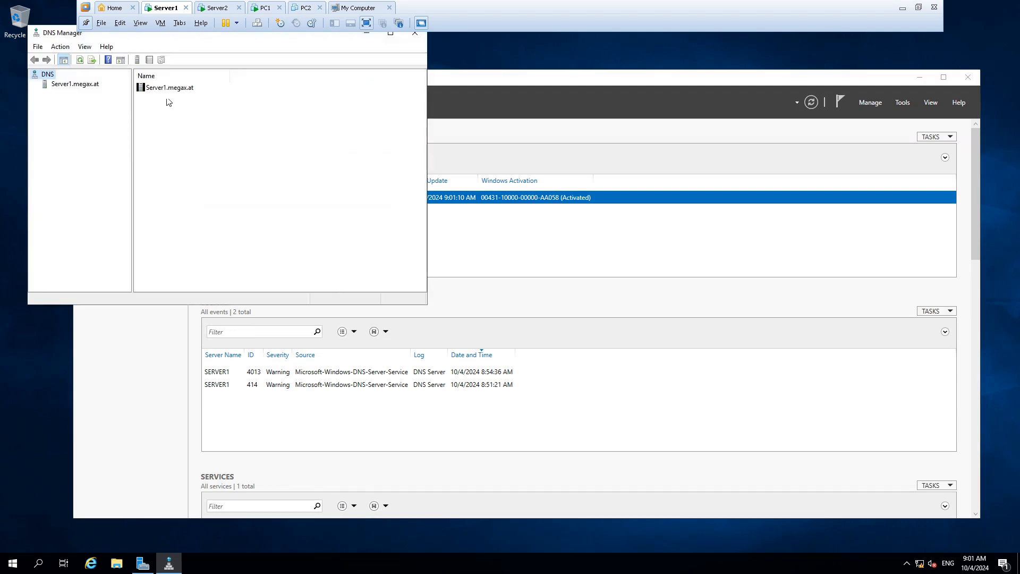
{"action": "left_click_drag", "start_coordinate": [63, 35], "coordinate": [262, 144]}
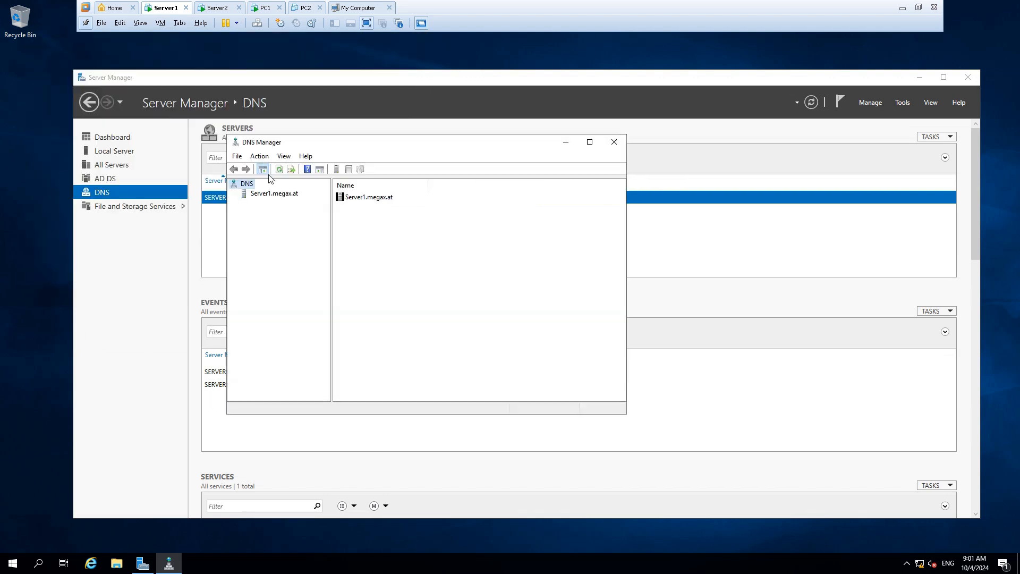
Step: Examine the megax.at forward lookup zone and its records in DNS Manager
{"action": "left_click", "coordinate": [255, 194]}
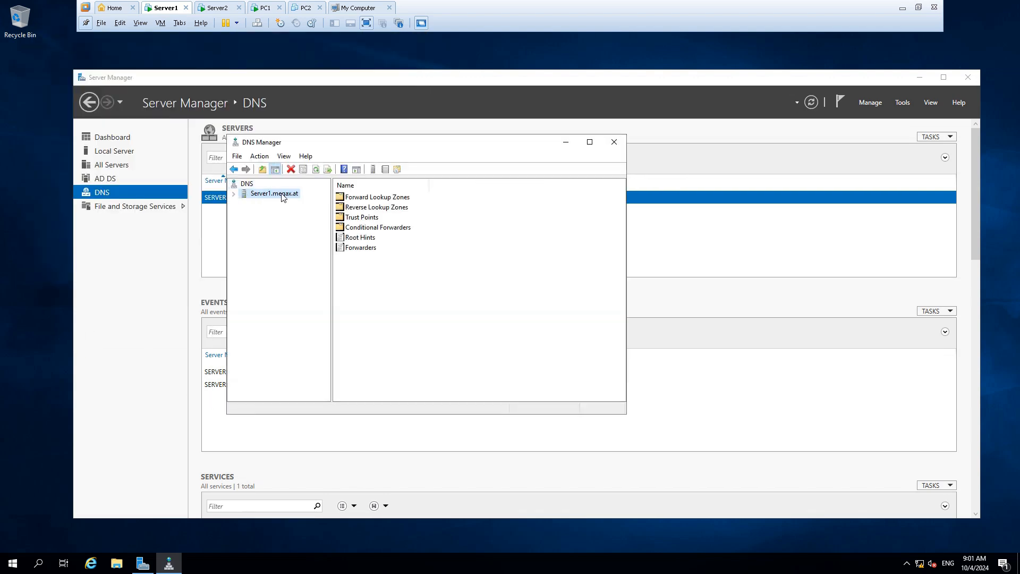
{"action": "double_click", "coordinate": [382, 198]}
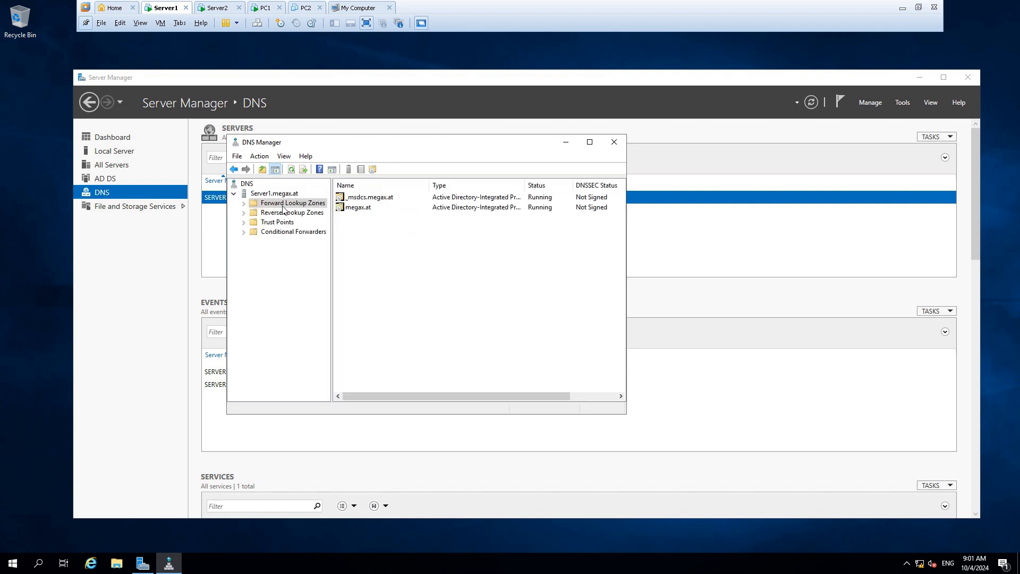
{"action": "left_click", "coordinate": [244, 203]}
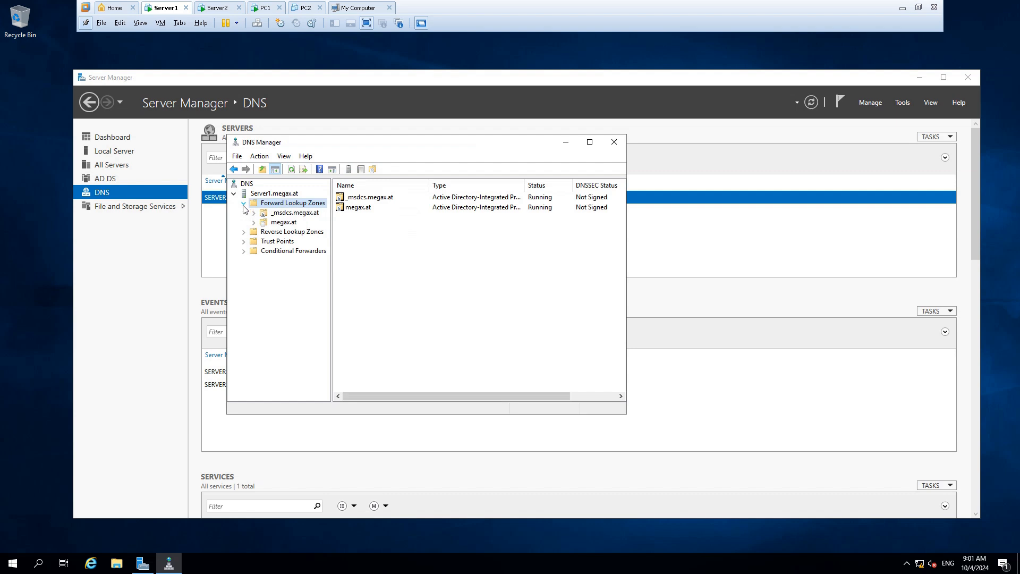
{"action": "left_click", "coordinate": [282, 222]}
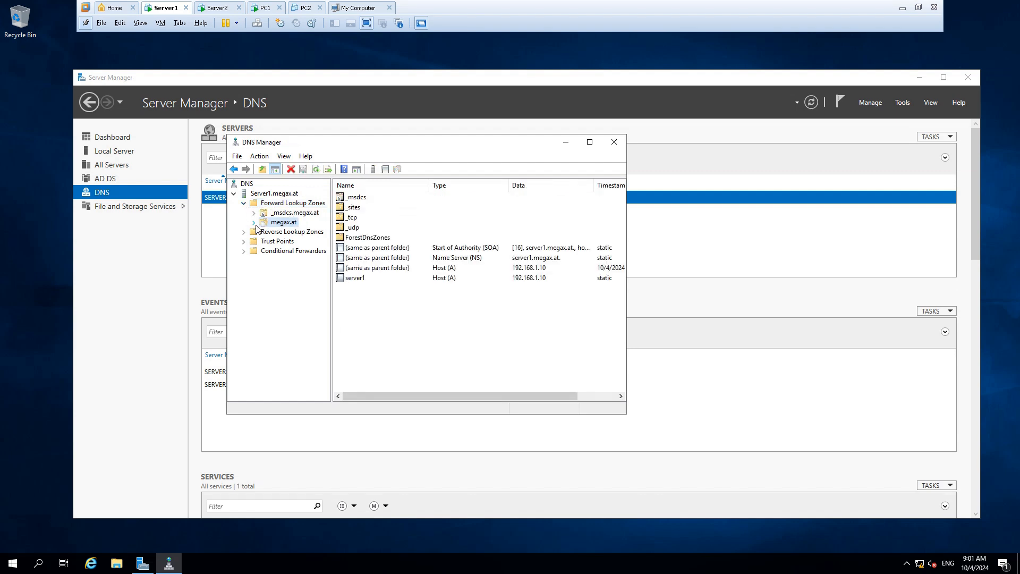
{"action": "left_click", "coordinate": [253, 222]}
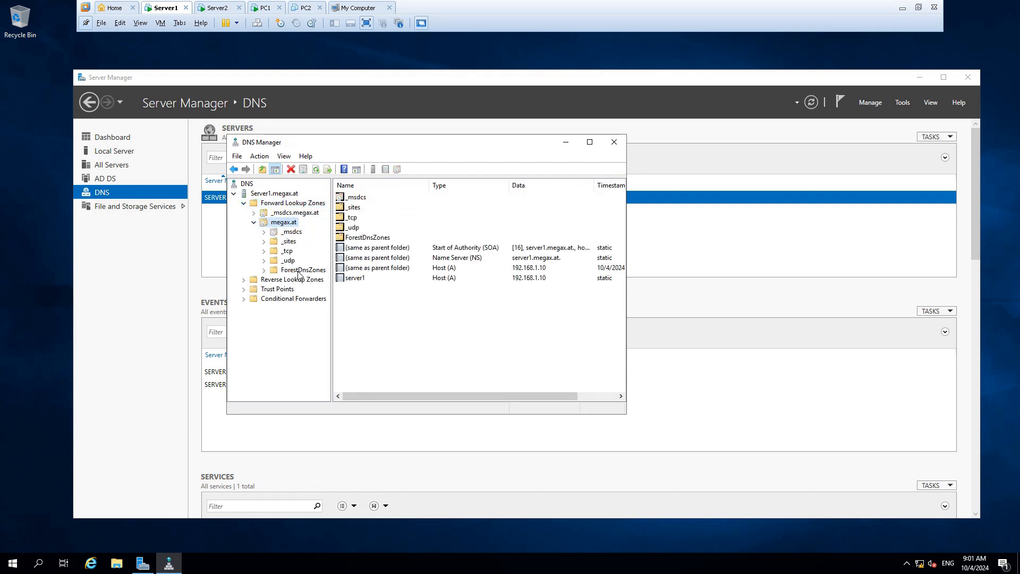
{"action": "left_click", "coordinate": [363, 279]}
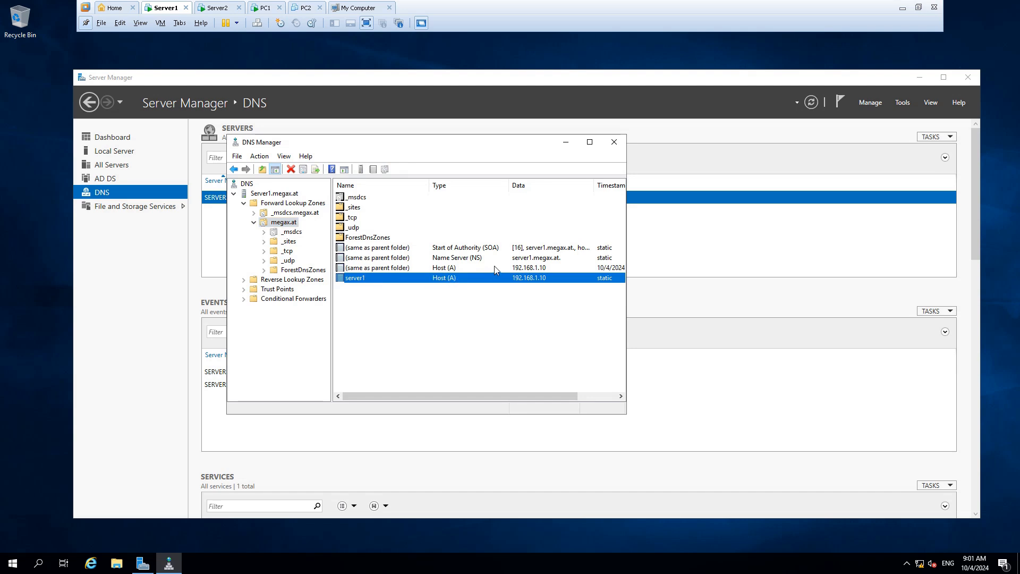
{"action": "left_click_drag", "start_coordinate": [627, 295], "coordinate": [747, 294]}
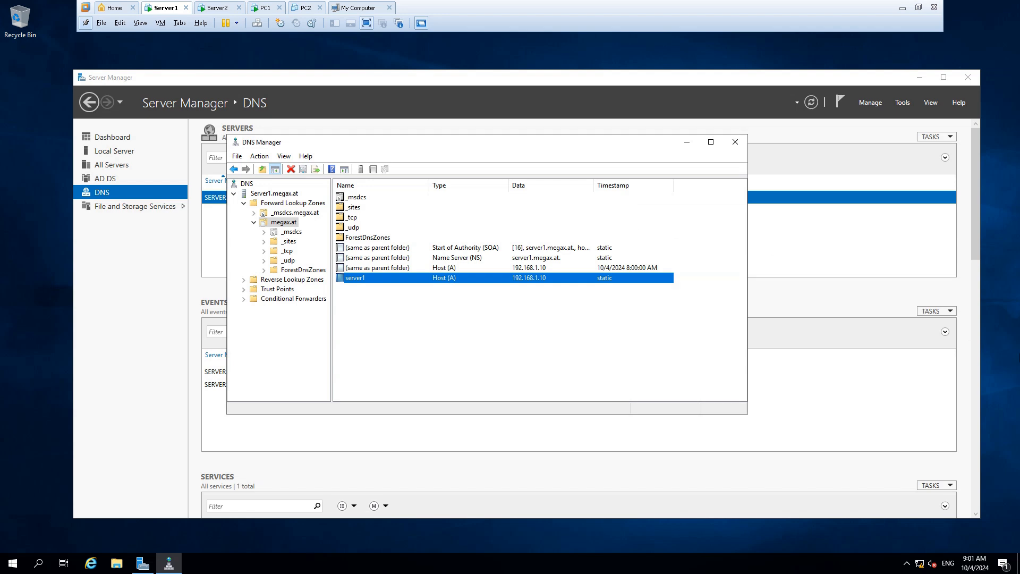
Step: Switch to the draw.io network diagram in the browser and open its FW page
{"action": "left_click", "coordinate": [903, 8]}
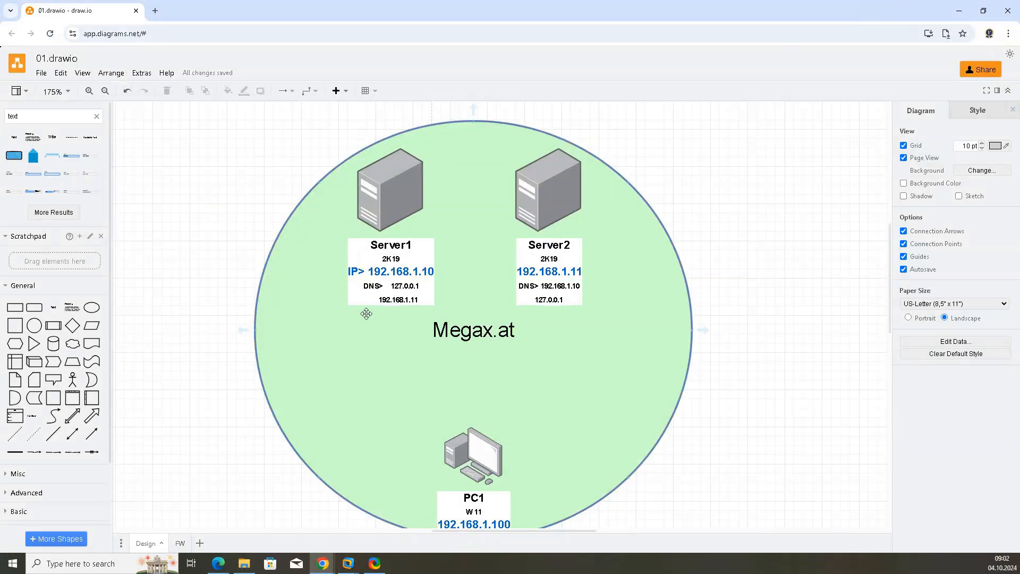
{"action": "scroll", "coordinate": [478, 429], "scroll_direction": "down", "scroll_amount": 1}
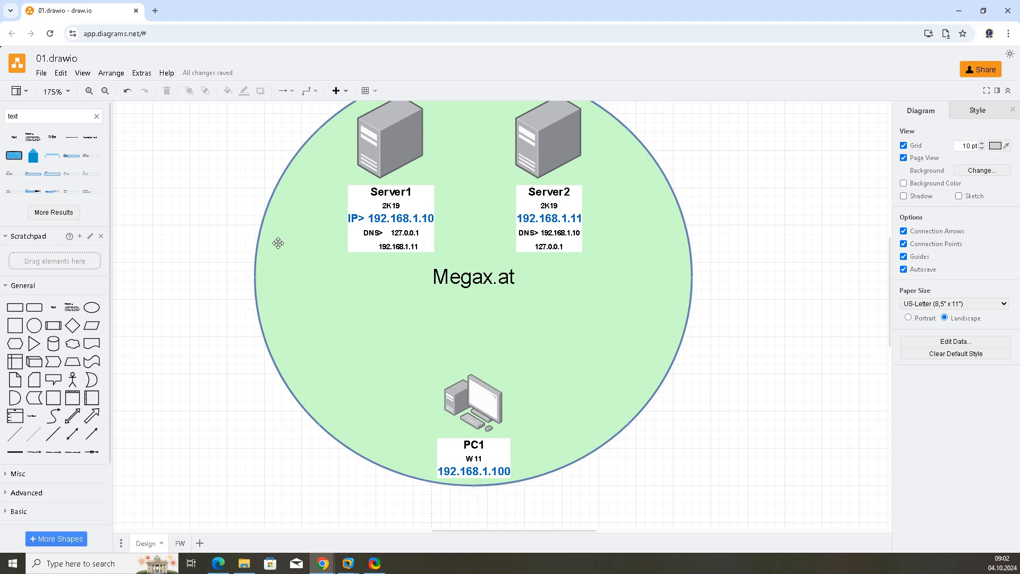
{"action": "left_click", "coordinate": [179, 542]}
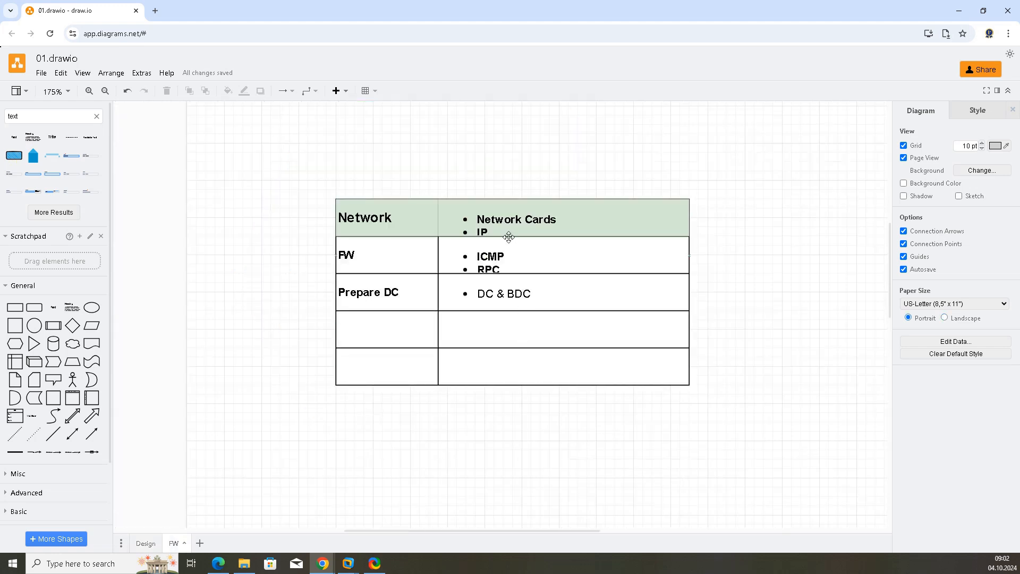